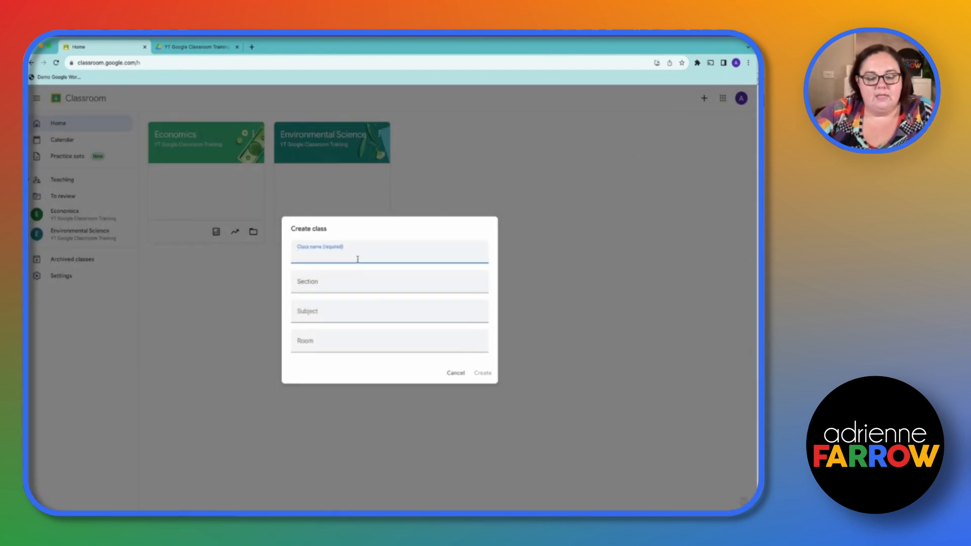
# Create a class named Test Class with section Period 1, subject English 10 and room 101, and dismiss the feedback survey
pyautogui.write('Test C')
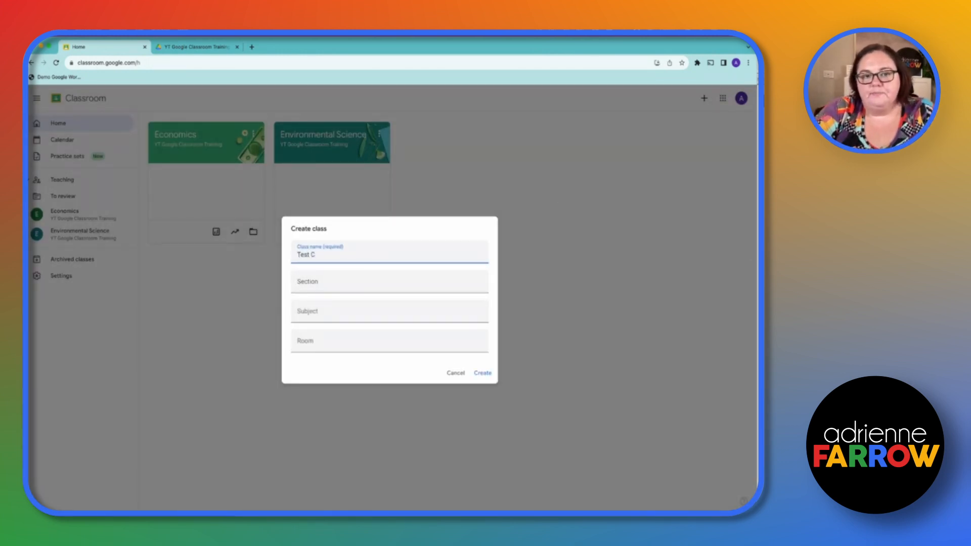
pyautogui.write('lass')
pyautogui.press('Tab')
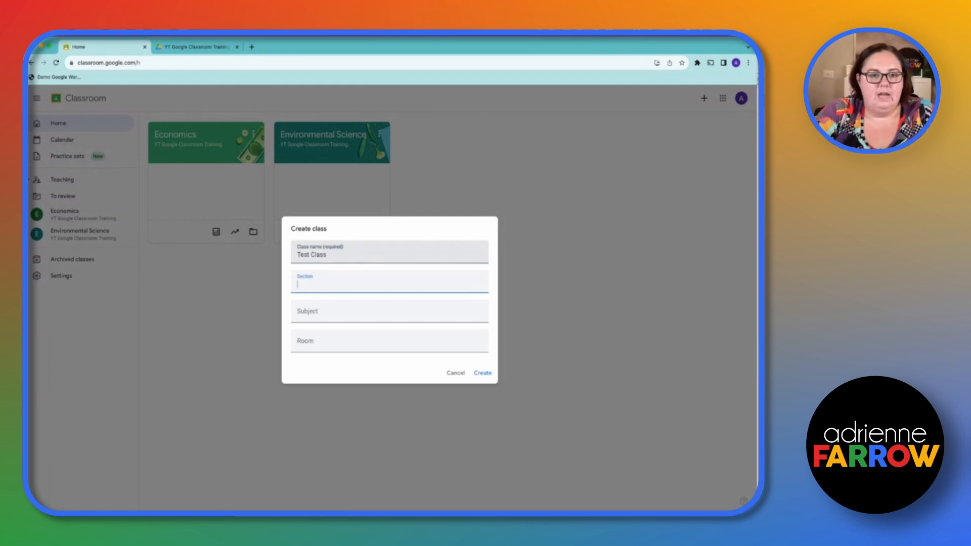
pyautogui.write('Period 1')
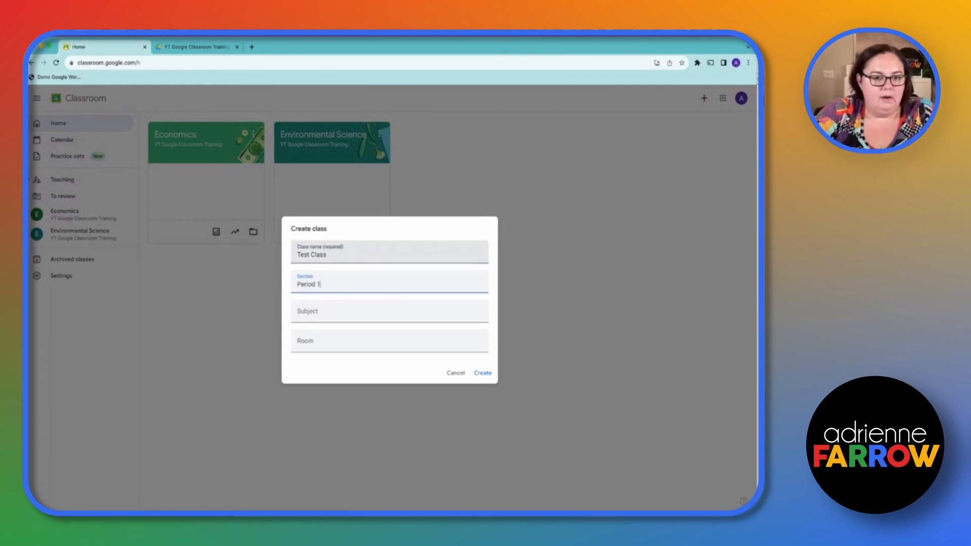
pyautogui.press('Tab')
pyautogui.write('Engl')
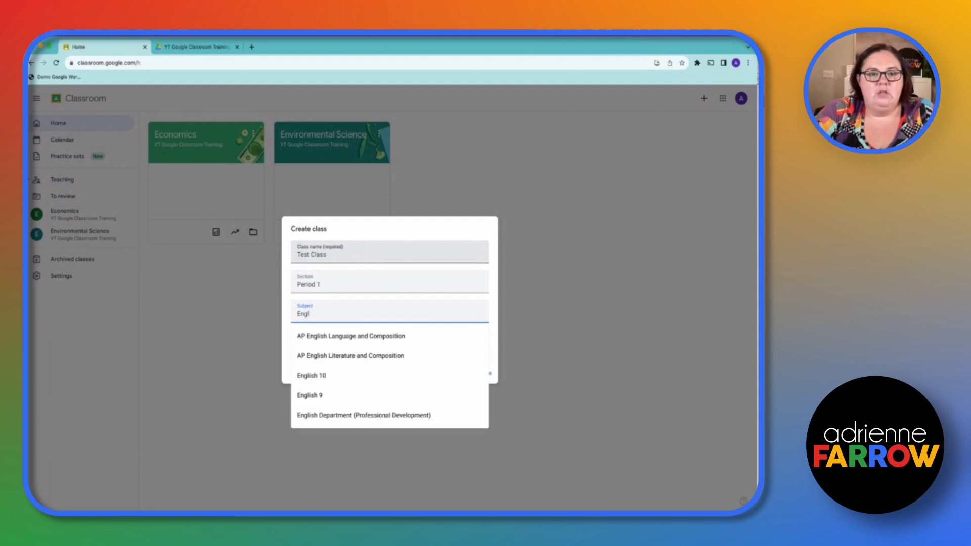
pyautogui.click(373, 375)
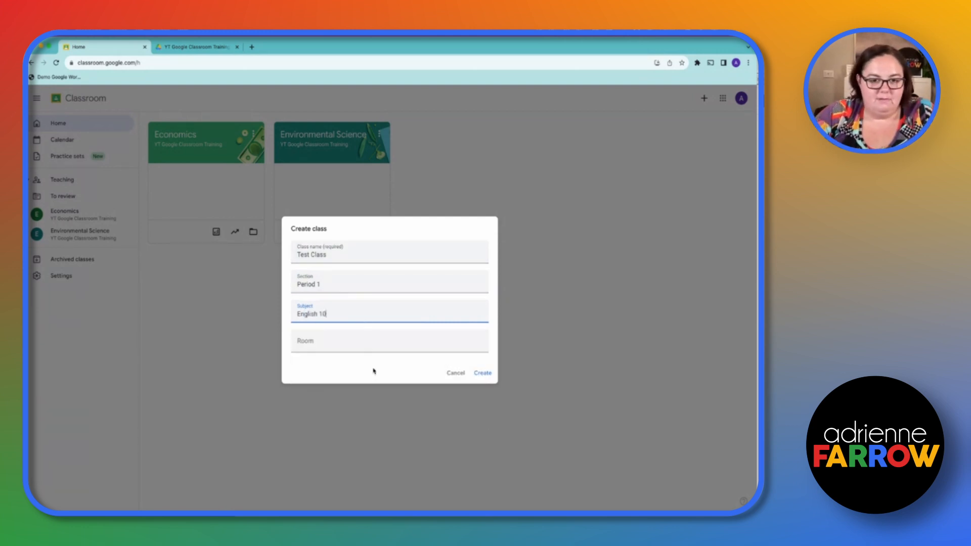
pyautogui.click(320, 342)
pyautogui.write('101')
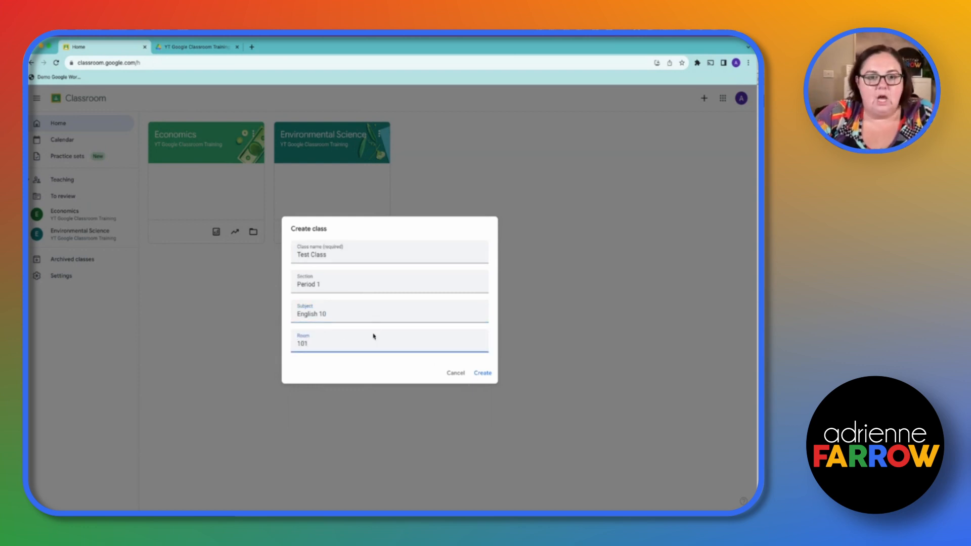
pyautogui.click(478, 373)
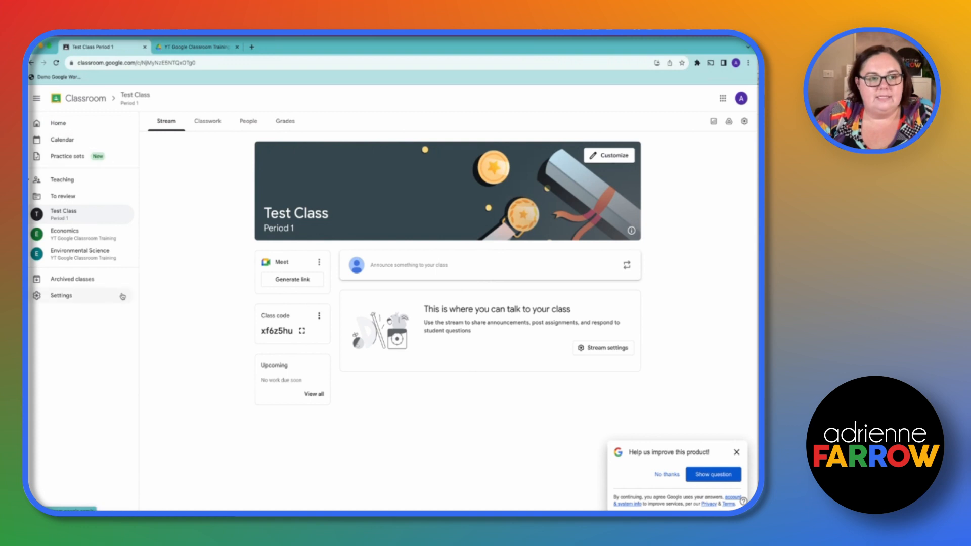
pyautogui.click(736, 451)
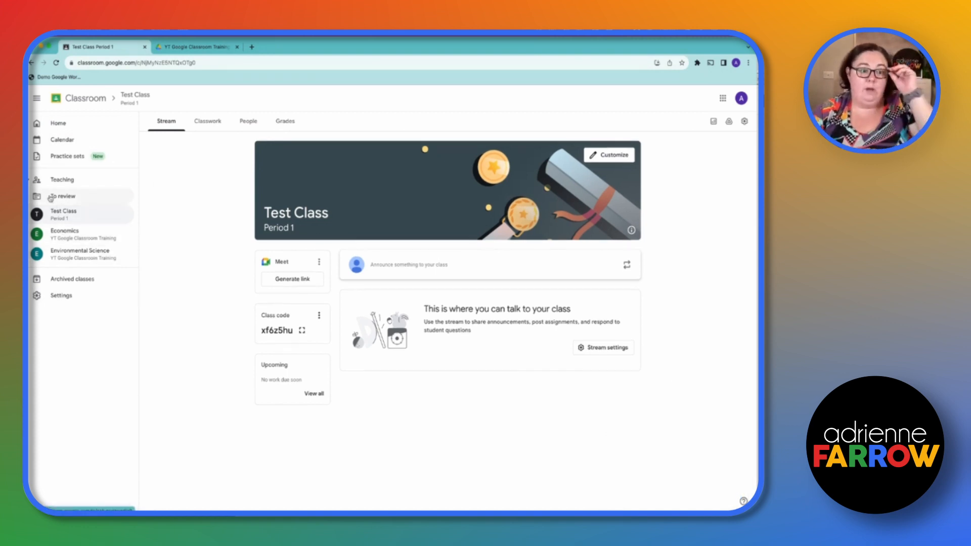
# Collapse and re-expand the Teaching class list
pyautogui.click(31, 181)
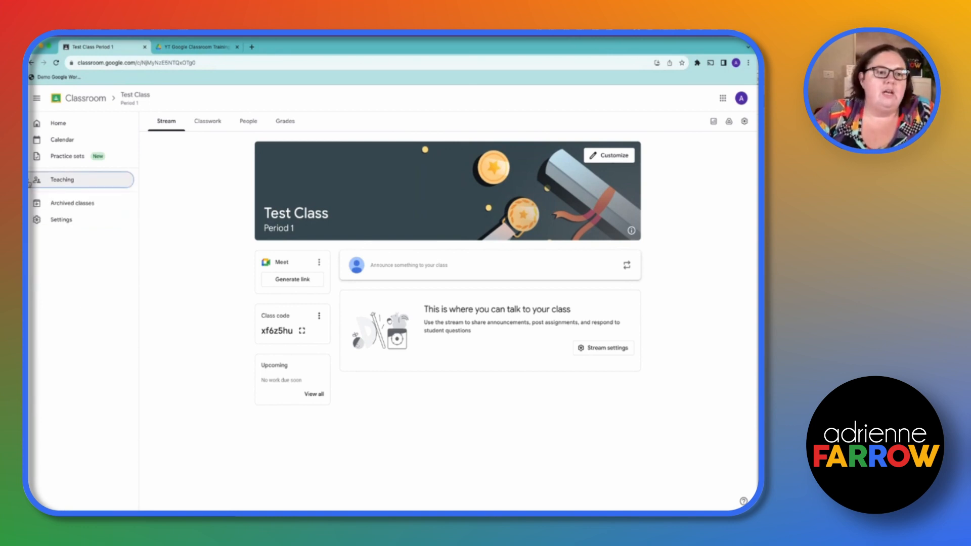
pyautogui.click(29, 182)
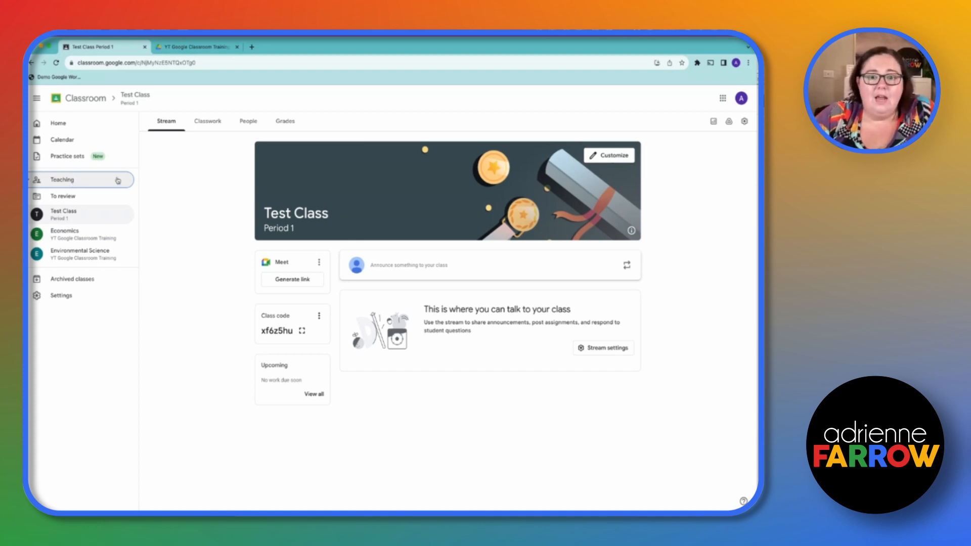
# Start a Test Class announcement for all students reading "Don't forget to bring your book to class!"
pyautogui.click(420, 272)
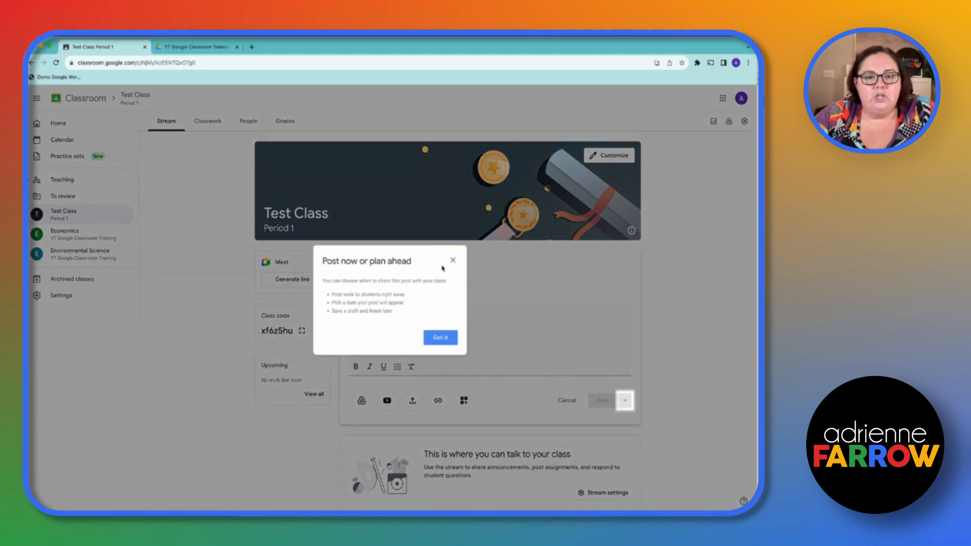
pyautogui.click(452, 261)
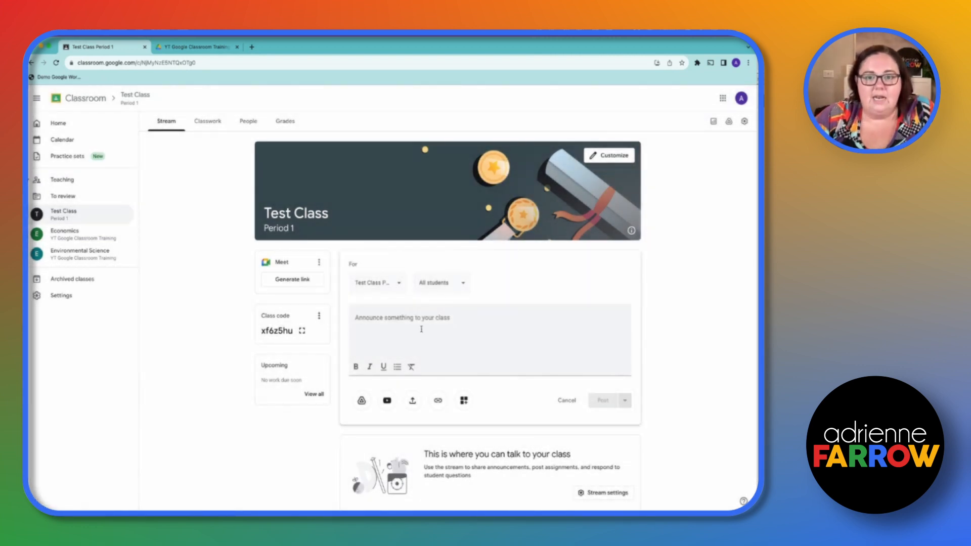
pyautogui.click(419, 323)
pyautogui.write("Don't")
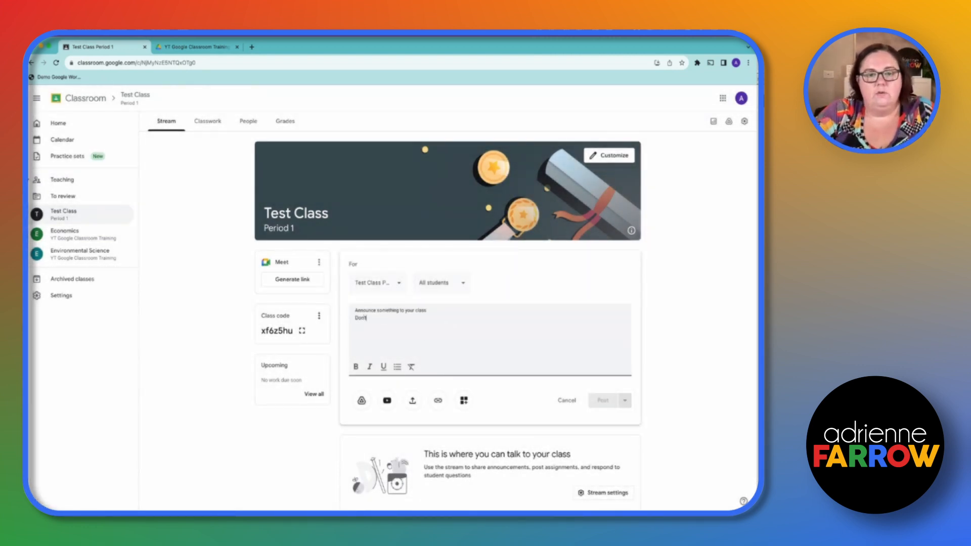
pyautogui.write(' forget to bring y')
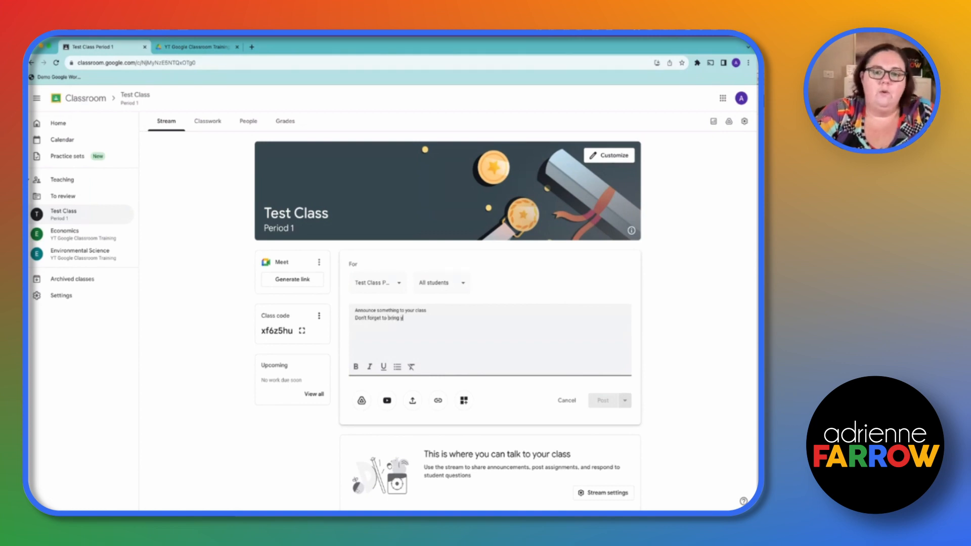
pyautogui.write('our book to class!')
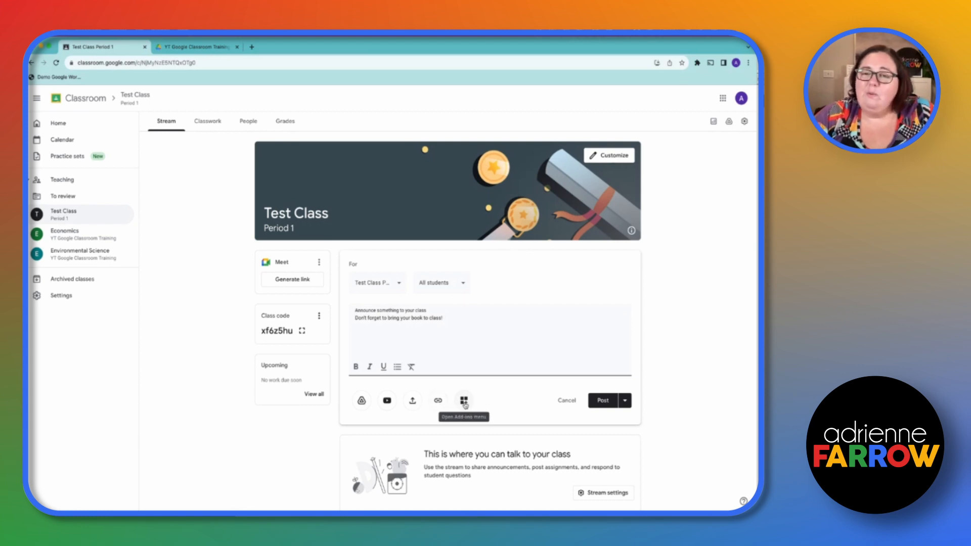
# Attach the Economics 101 - Midterm 1 Essay document from the recent Google Drive files and post the announcement immediately
pyautogui.click(361, 401)
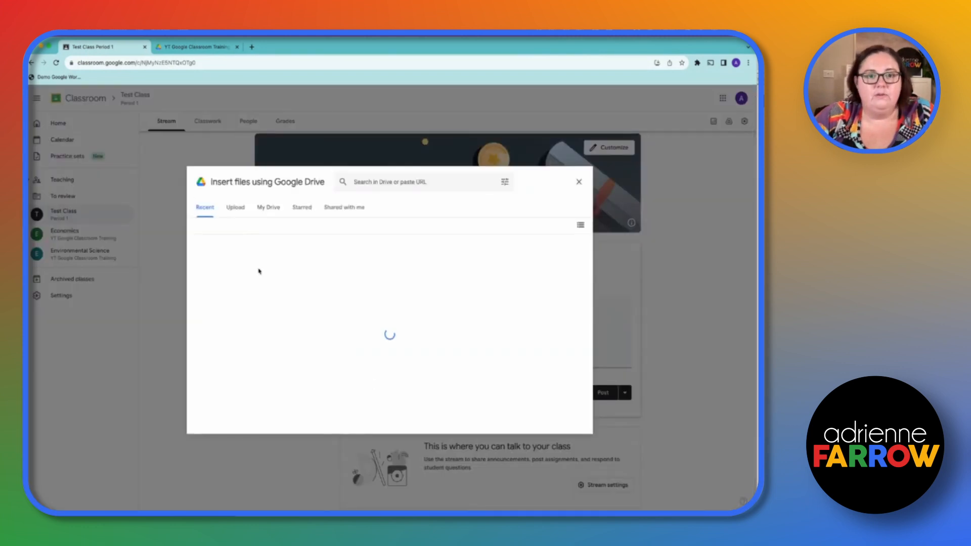
pyautogui.scroll(-3, 255, 391)
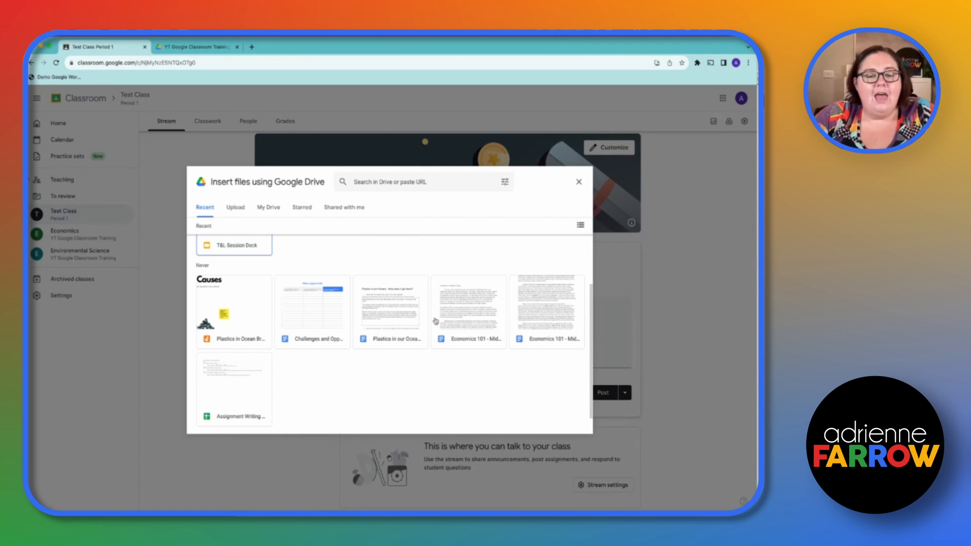
pyautogui.click(234, 208)
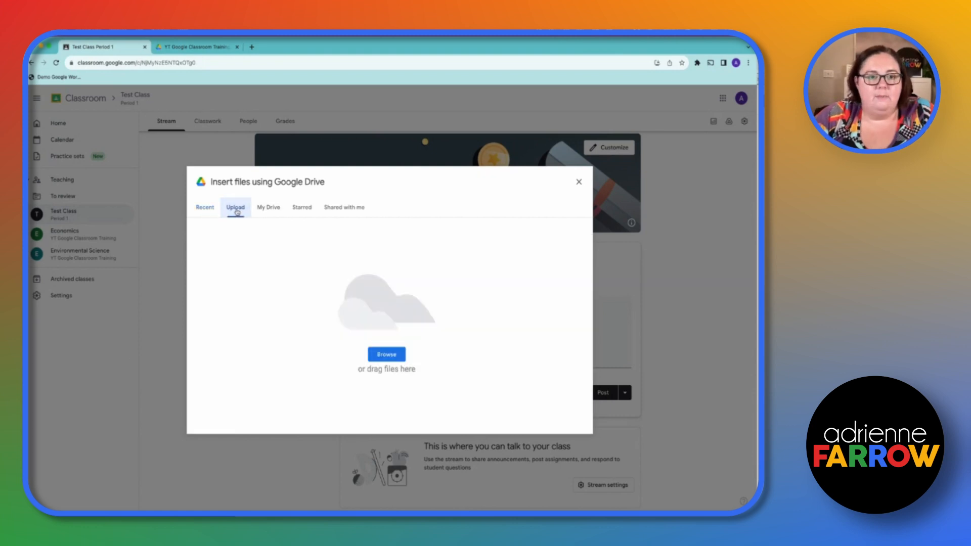
pyautogui.click(277, 208)
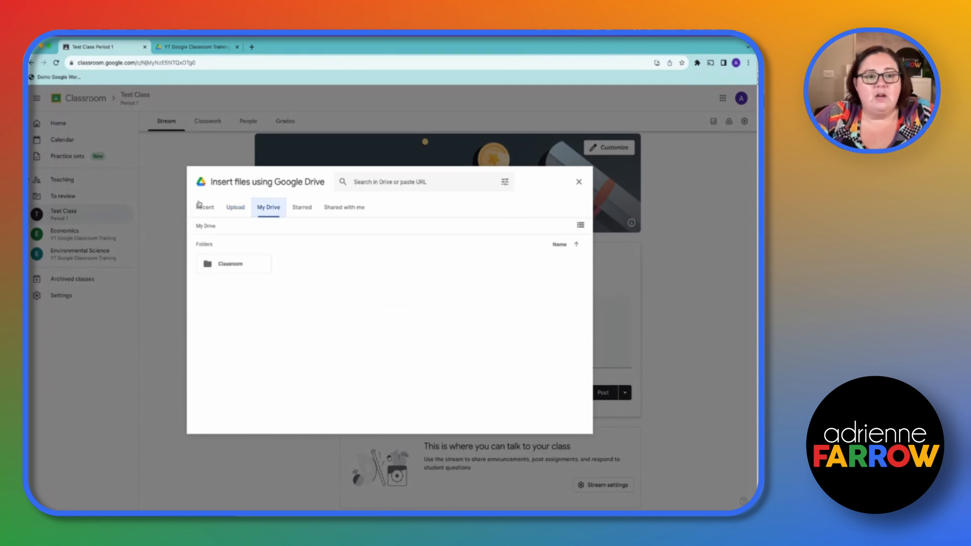
pyautogui.click(218, 213)
pyautogui.scroll(-2, 486, 384)
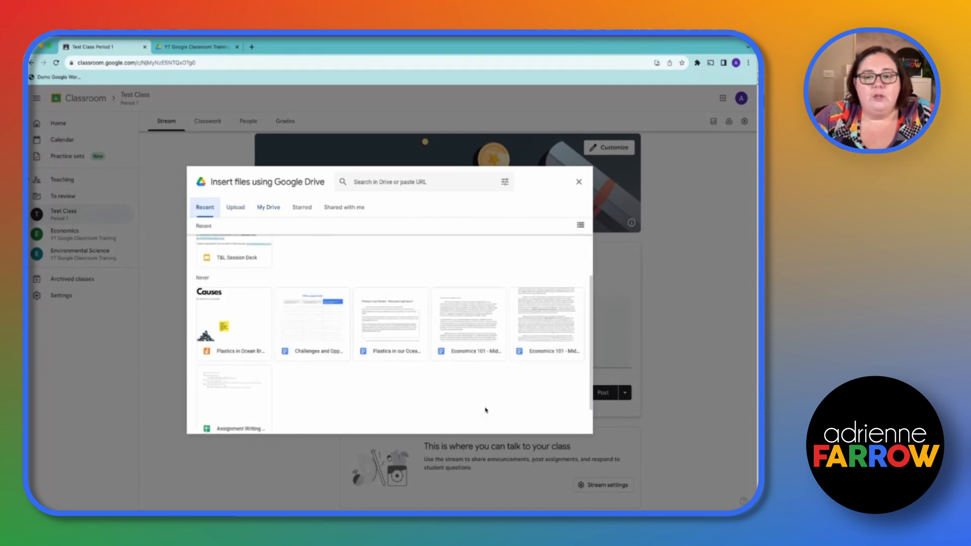
pyautogui.click(479, 320)
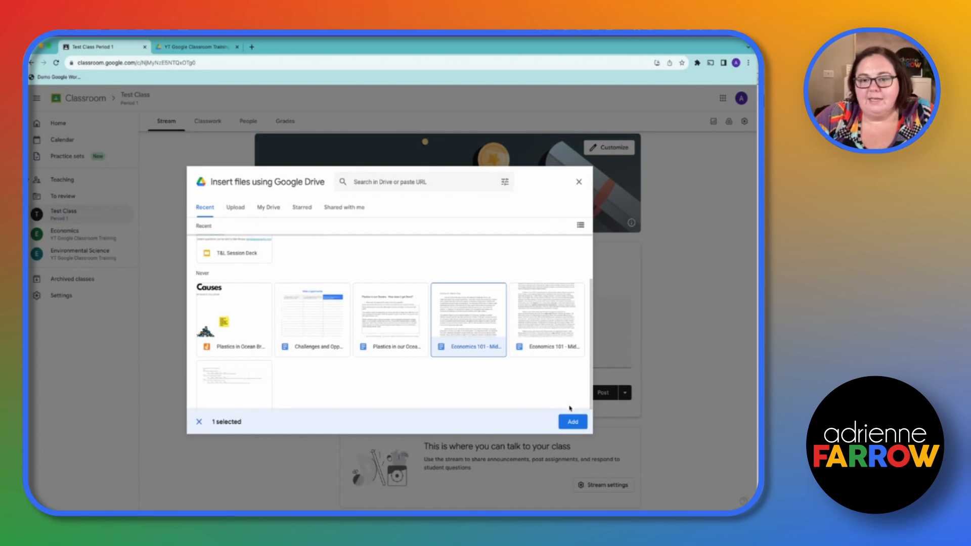
pyautogui.click(568, 422)
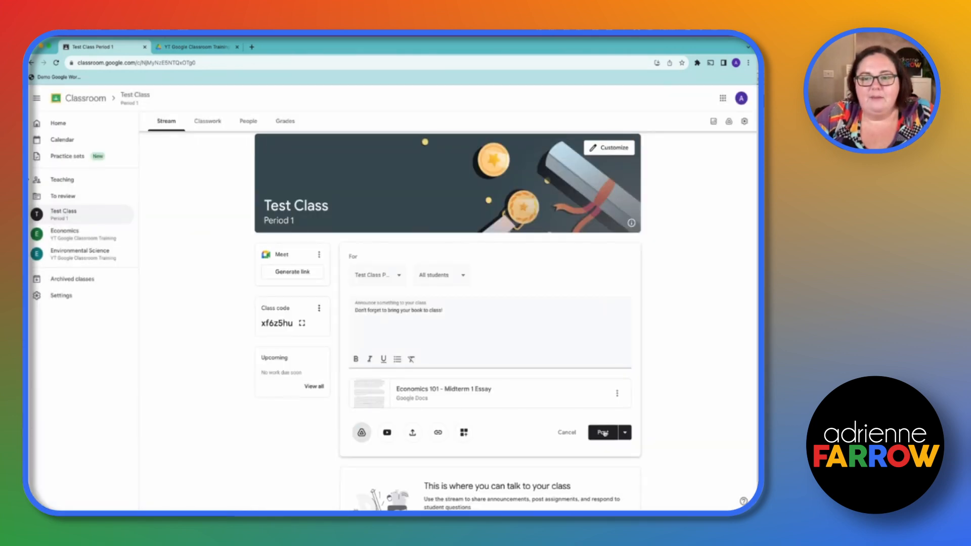
pyautogui.click(625, 433)
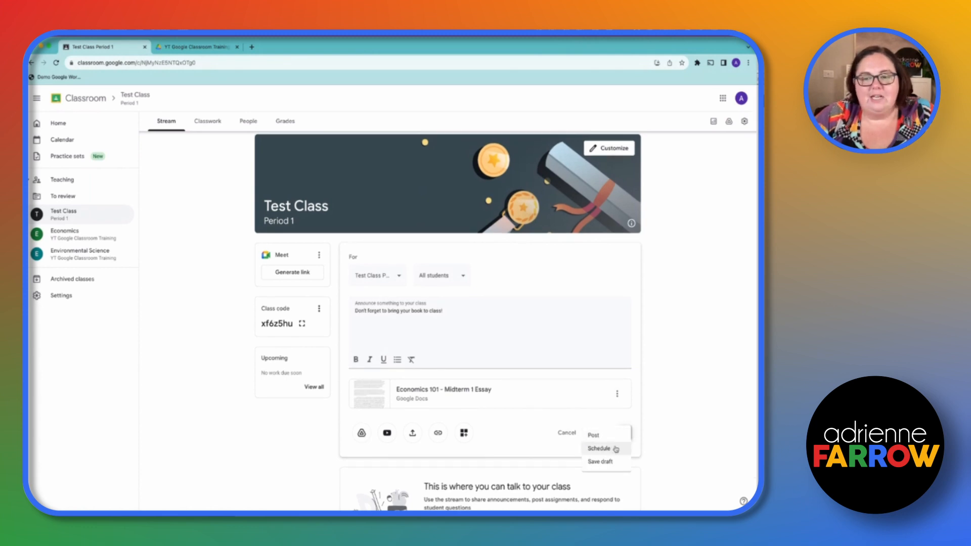
pyautogui.click(609, 436)
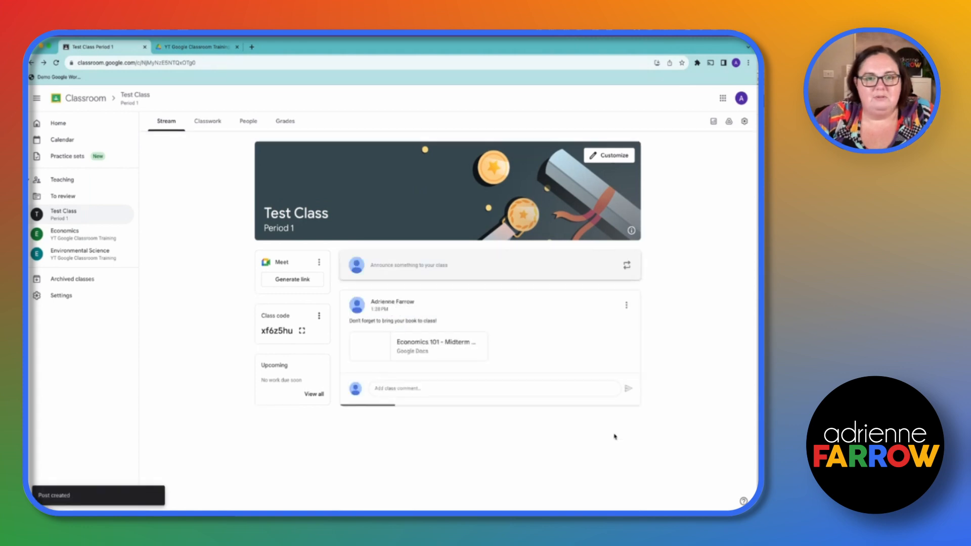
# Review Test Class's classwork creation options, its people list and its grades page
pyautogui.click(207, 120)
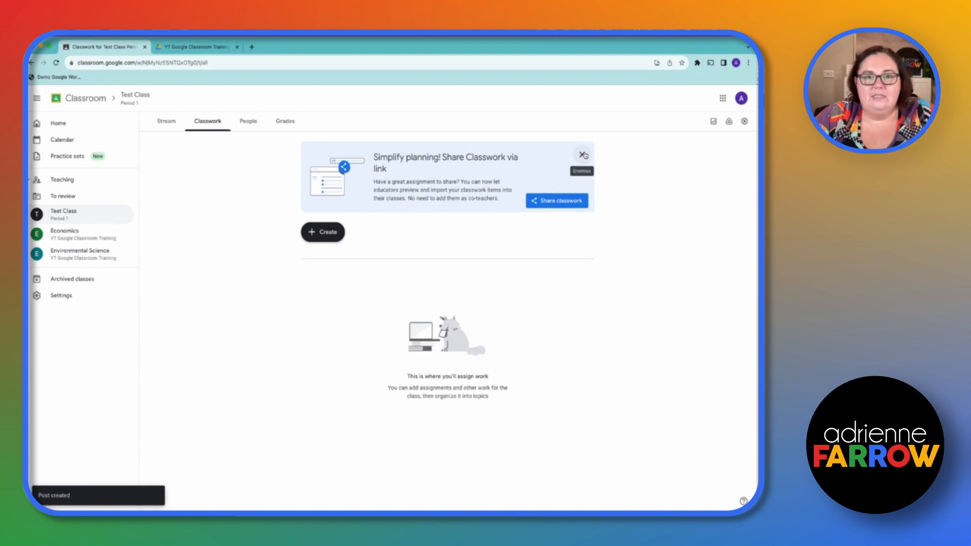
pyautogui.click(329, 231)
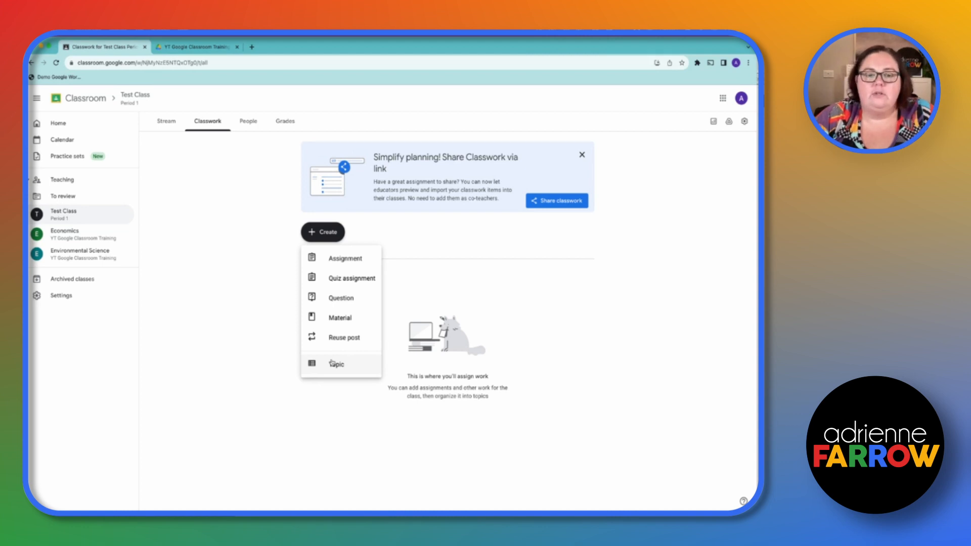
pyautogui.click(222, 279)
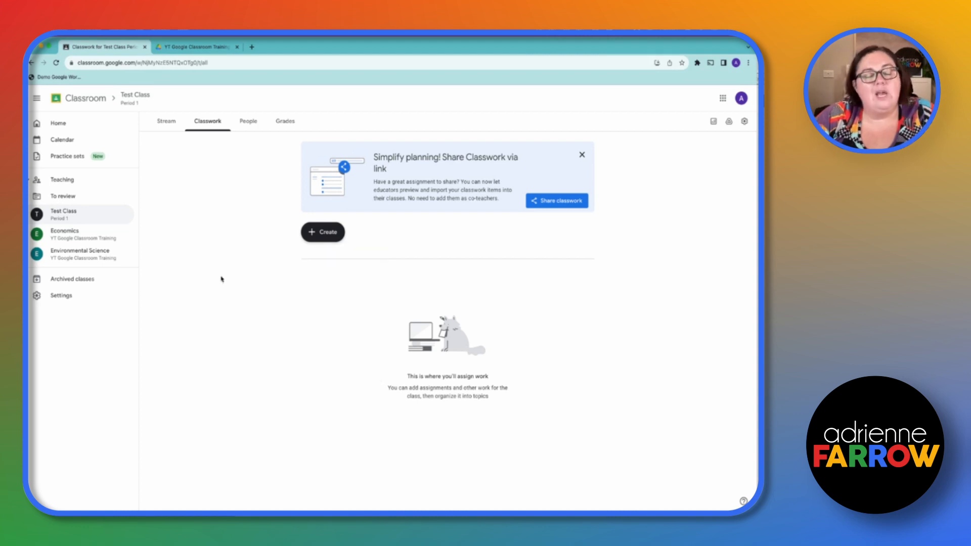
pyautogui.click(248, 123)
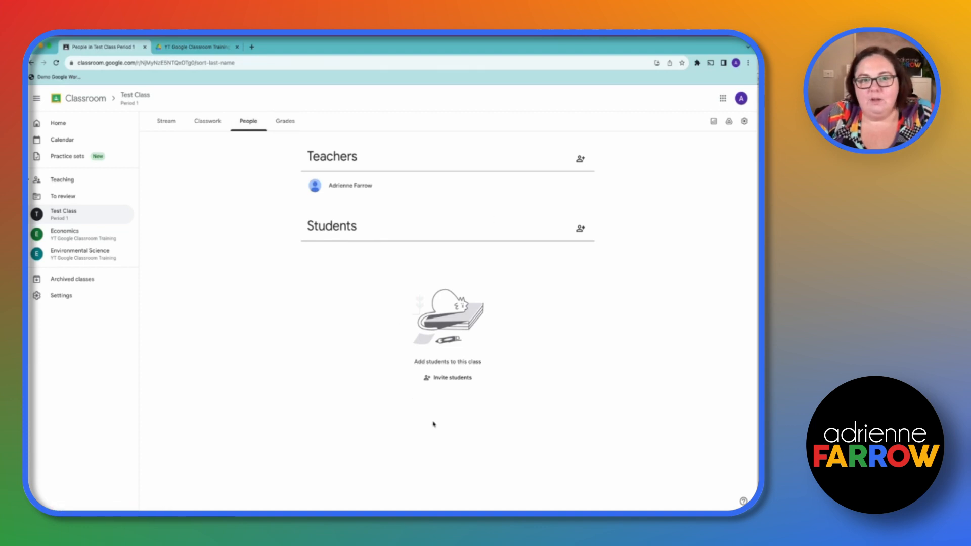
pyautogui.click(304, 120)
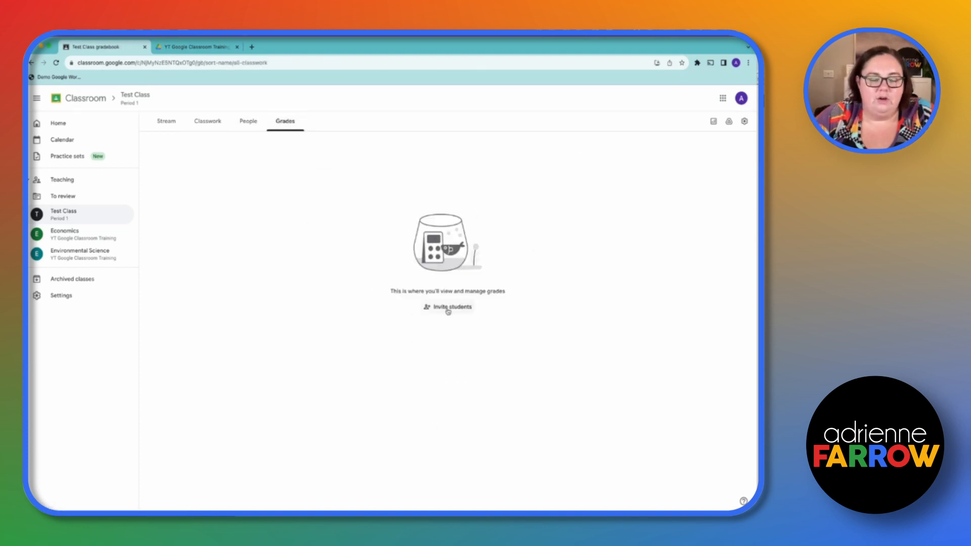
# Open the Economics class, close the Meet features notice and dismiss the Meet card from its stream
pyautogui.click(86, 238)
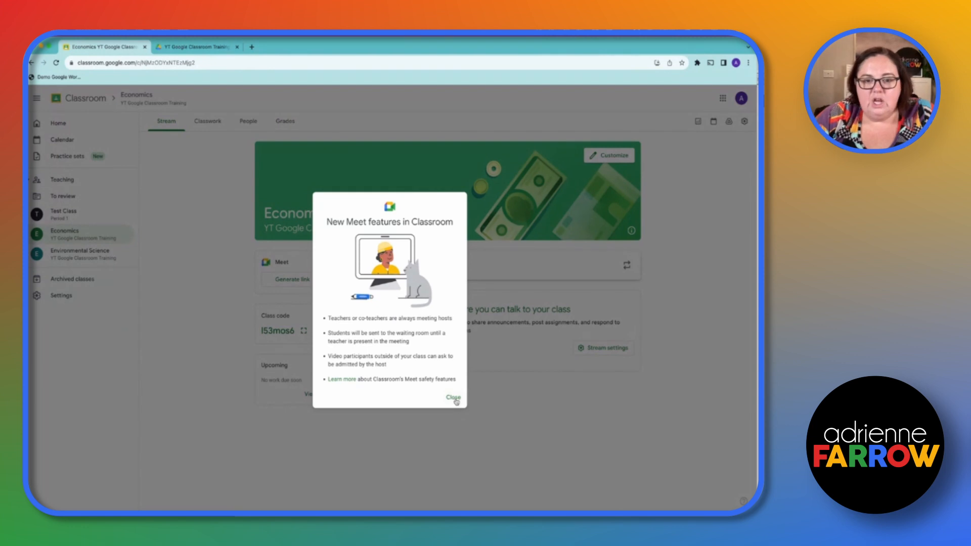
pyautogui.click(452, 398)
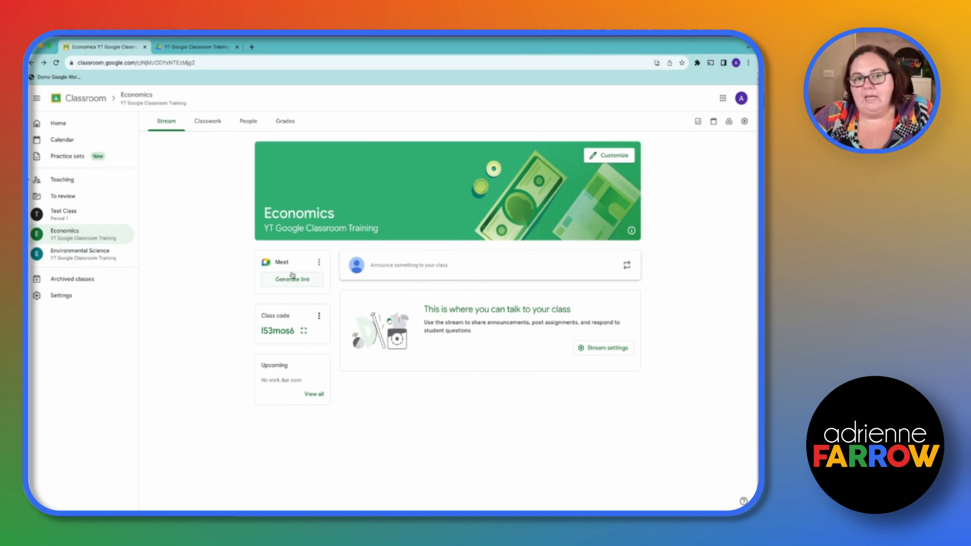
pyautogui.click(323, 265)
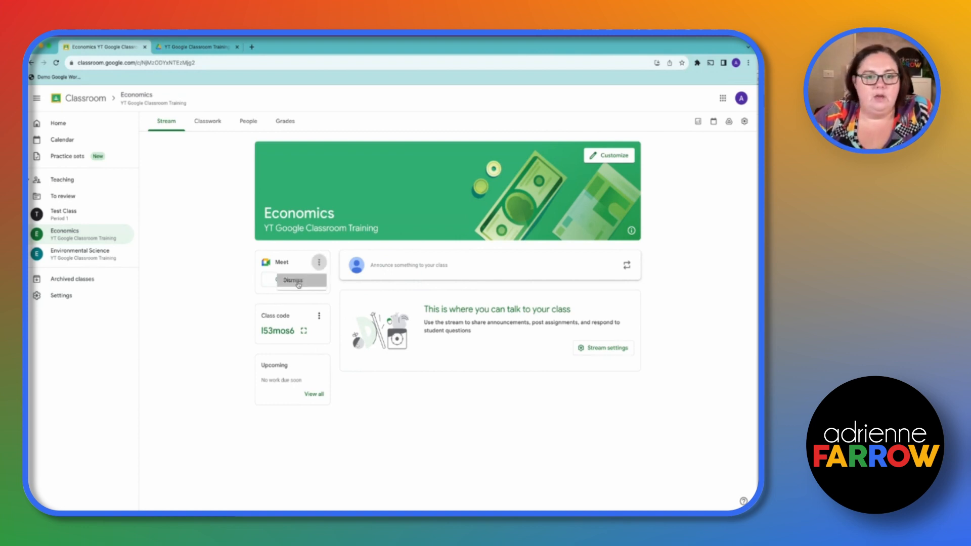
pyautogui.click(307, 273)
pyautogui.click(427, 336)
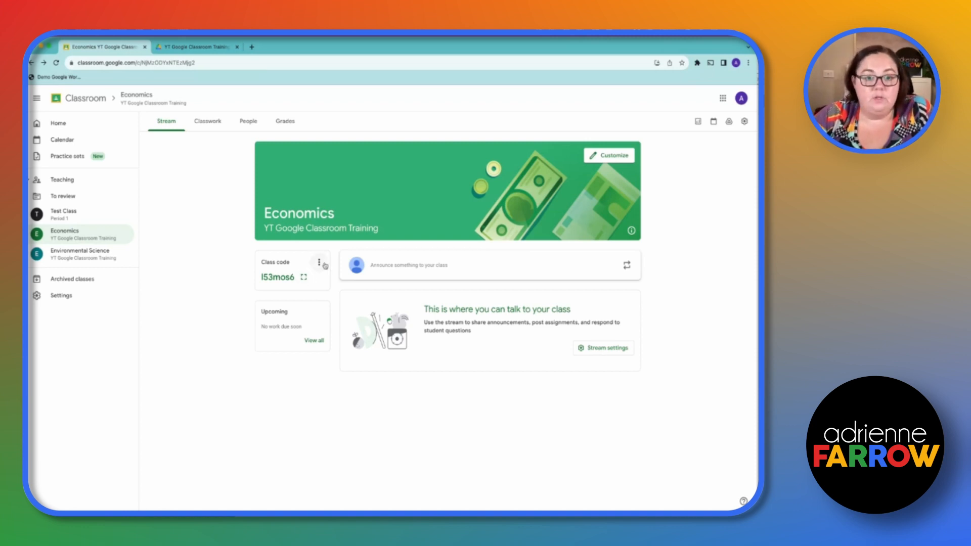
# Turn off the class code and invite link for the Economics class
pyautogui.click(319, 262)
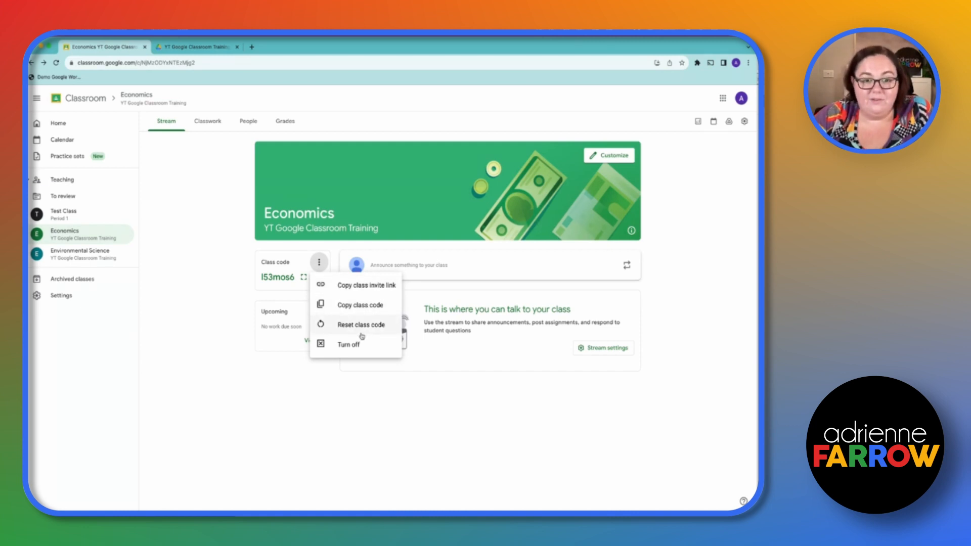
pyautogui.click(352, 351)
pyautogui.click(423, 330)
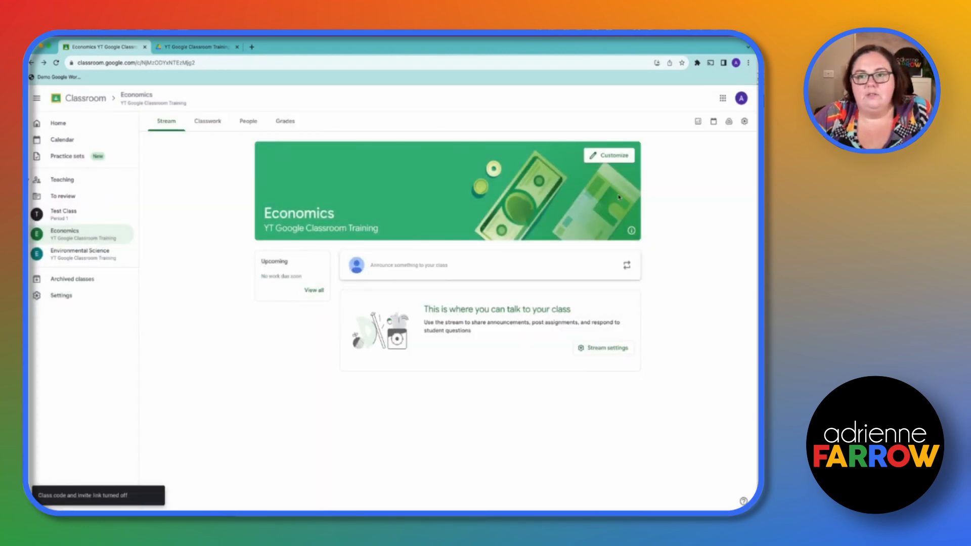
# Open the Economics class's classwork, filter it by the Midterm Essays topic, and return the filter to All topics
pyautogui.click(208, 121)
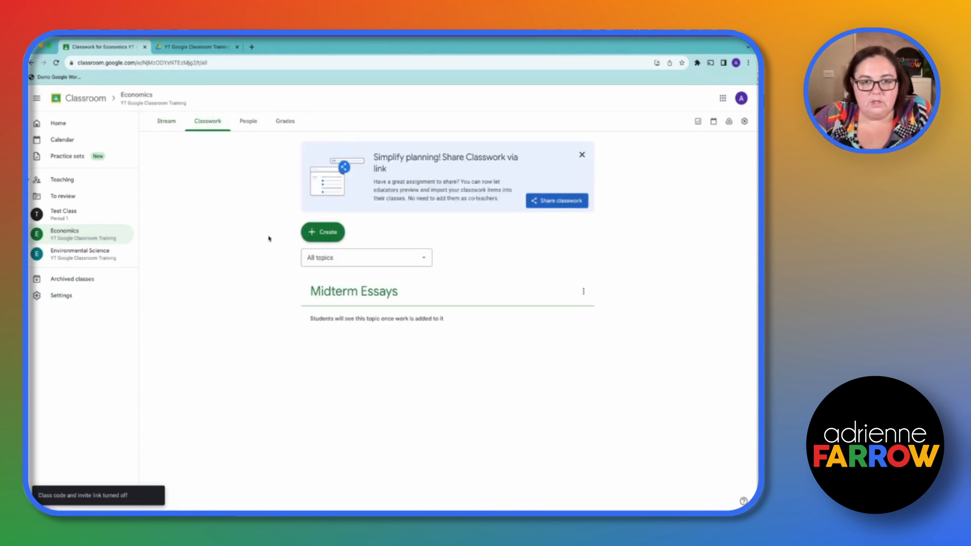
pyautogui.click(341, 258)
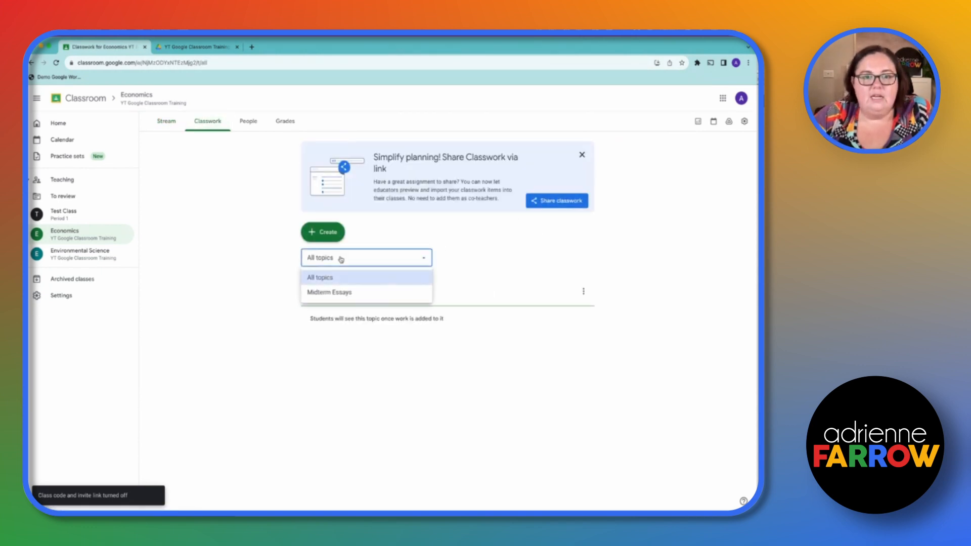
pyautogui.click(341, 294)
pyautogui.click(364, 150)
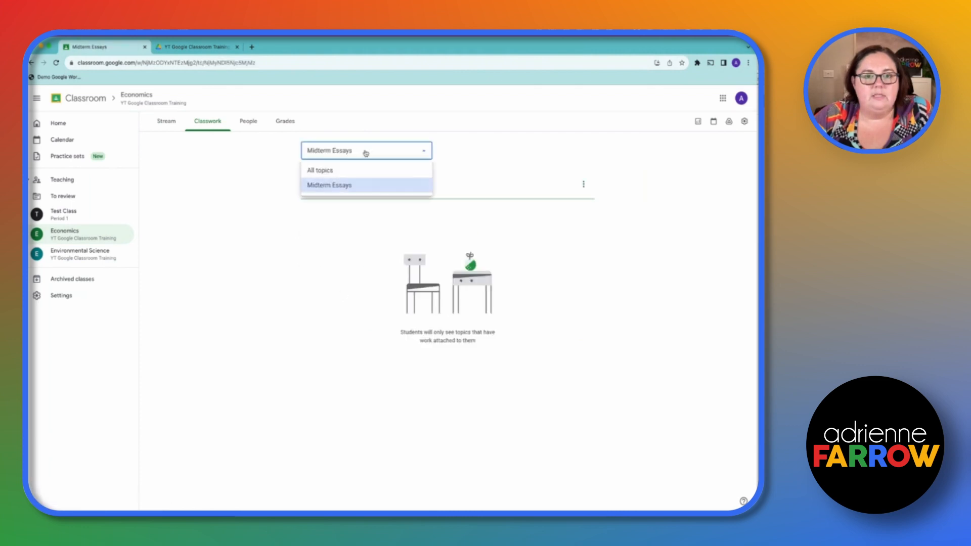
pyautogui.click(357, 171)
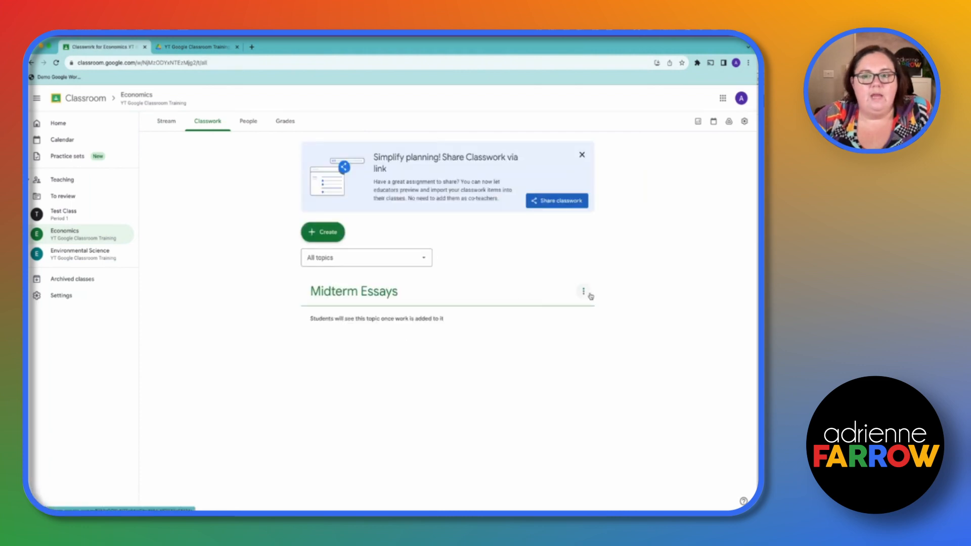
# Open the Environmental Science class, dismiss its appearance notice, and review its classwork and the types of work that can be created
pyautogui.click(71, 255)
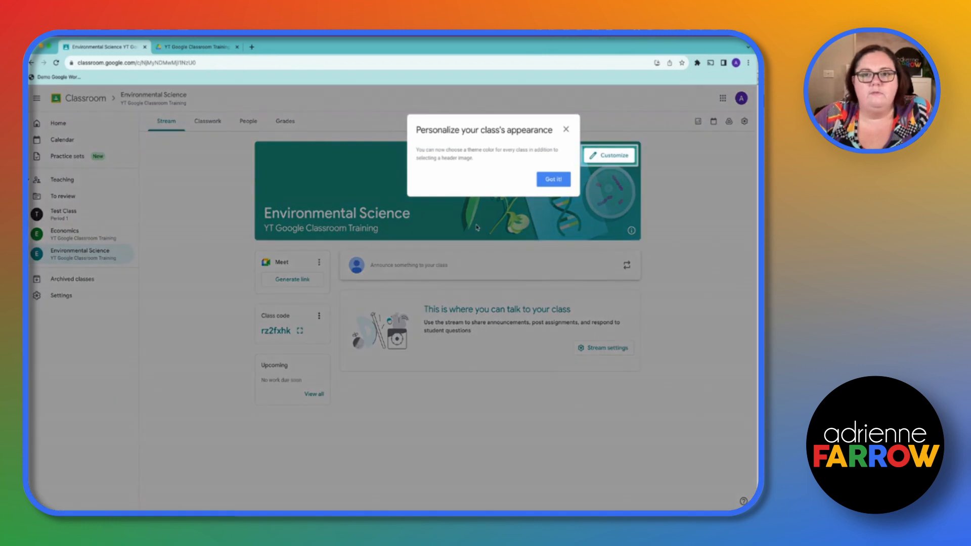
pyautogui.click(566, 129)
pyautogui.click(216, 127)
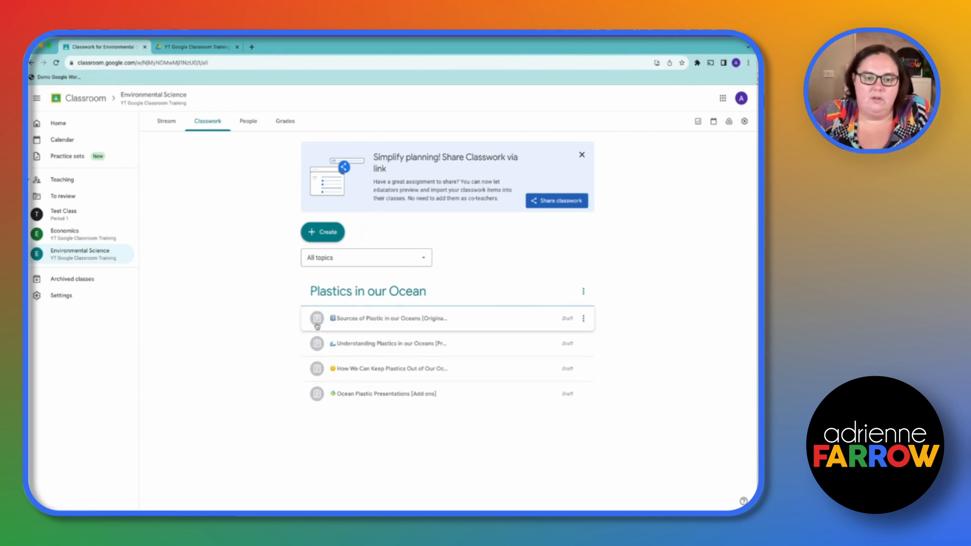
pyautogui.click(338, 230)
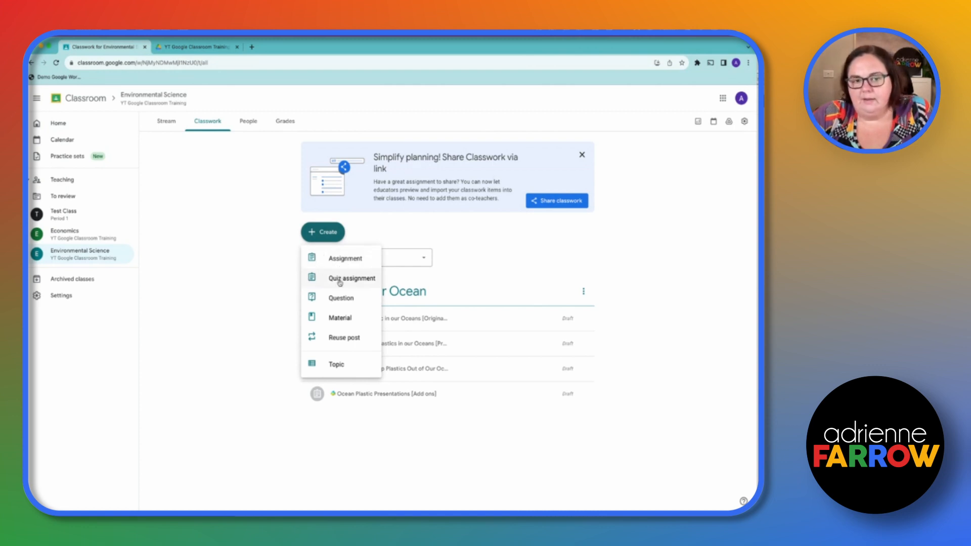
pyautogui.click(658, 299)
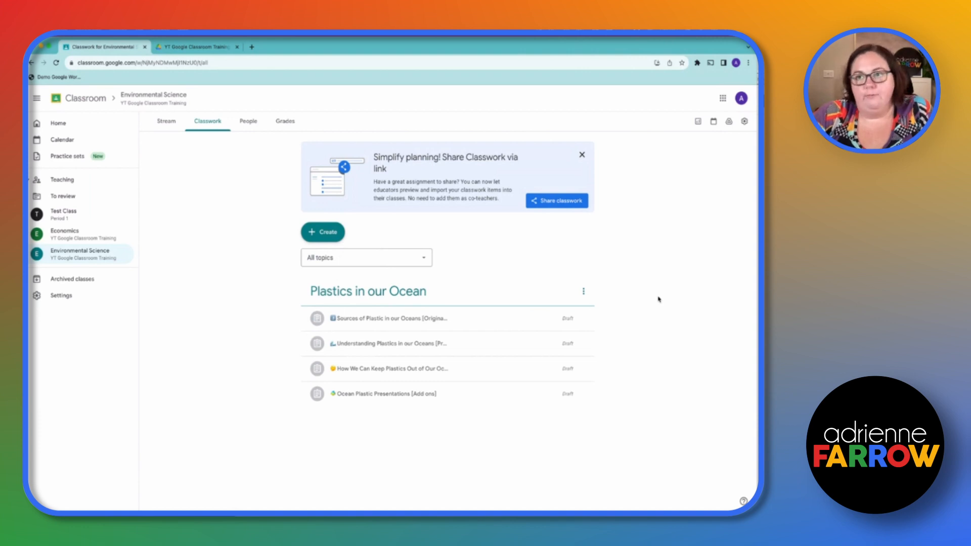
# Open the draft assignment Sources of Plastic in our Oceans for editing and dismiss the materials and sharing settings tips
pyautogui.click(434, 319)
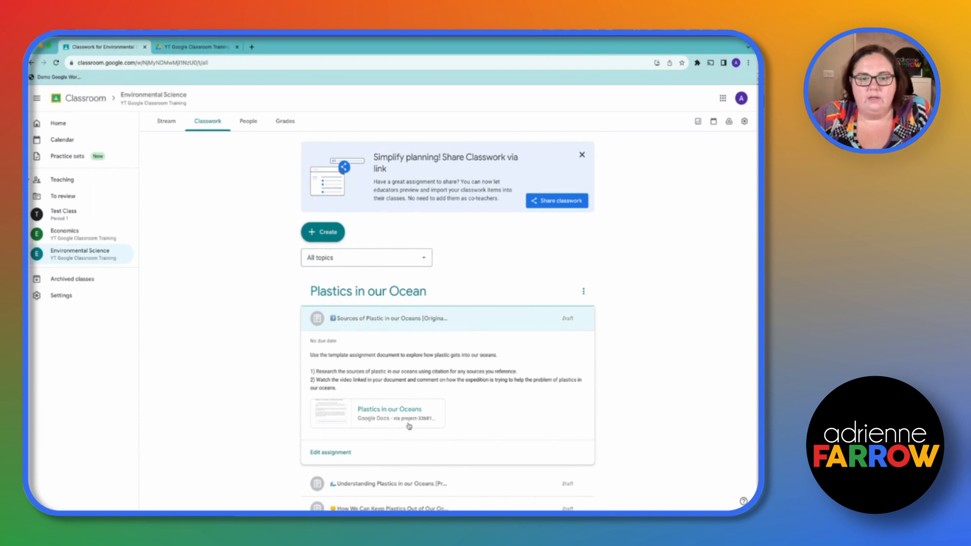
pyautogui.click(333, 455)
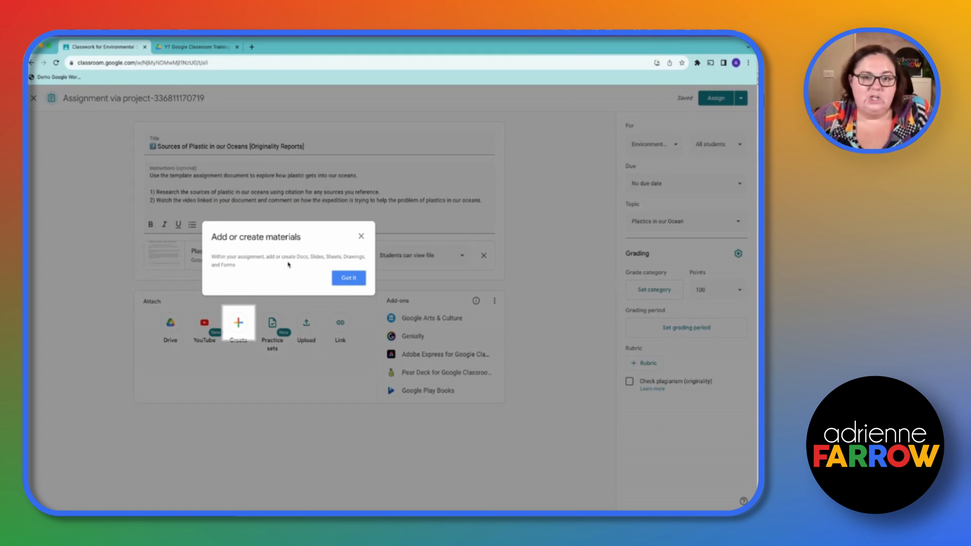
pyautogui.click(348, 278)
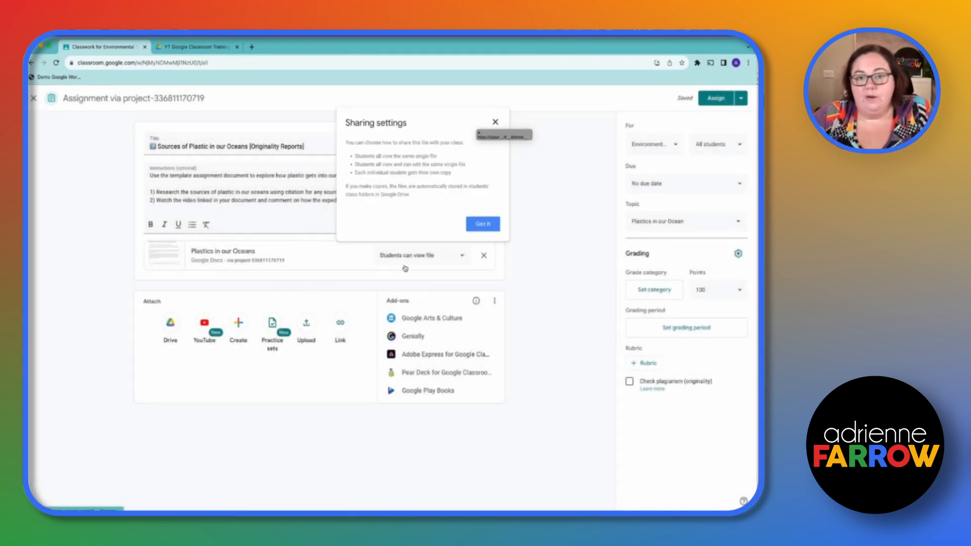
pyautogui.click(495, 122)
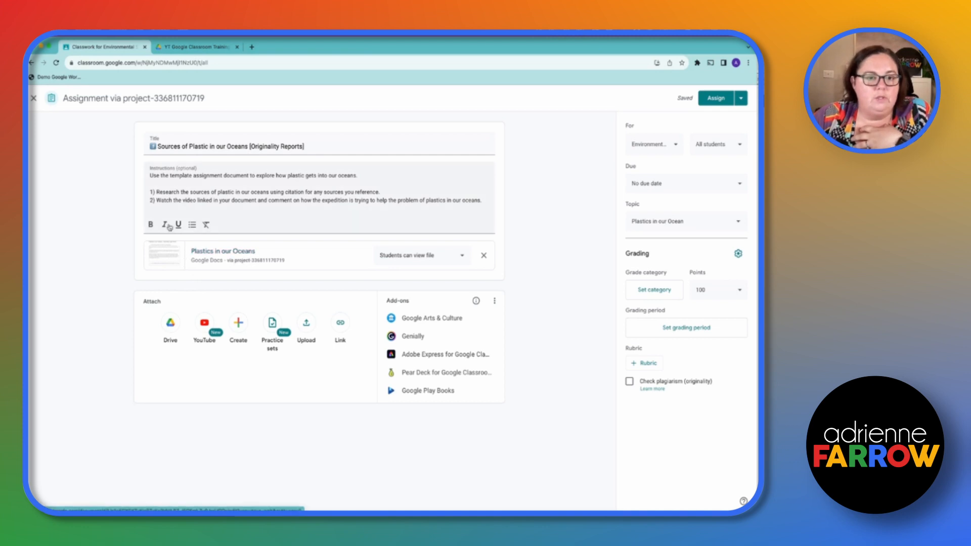
# Review the file types that can be created as attachments, and inspect the attached Plastics in our Oceans document before closing it
pyautogui.click(238, 322)
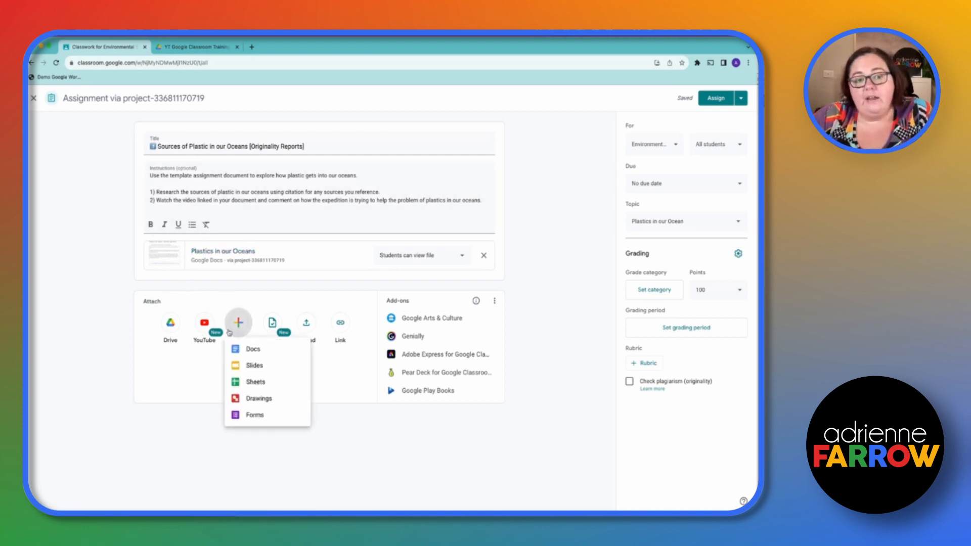
pyautogui.click(125, 381)
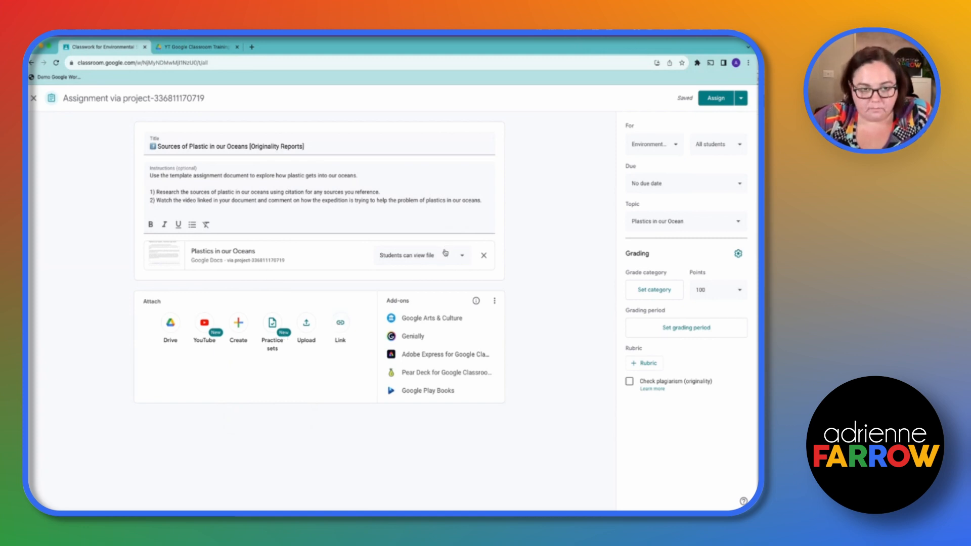
pyautogui.click(225, 256)
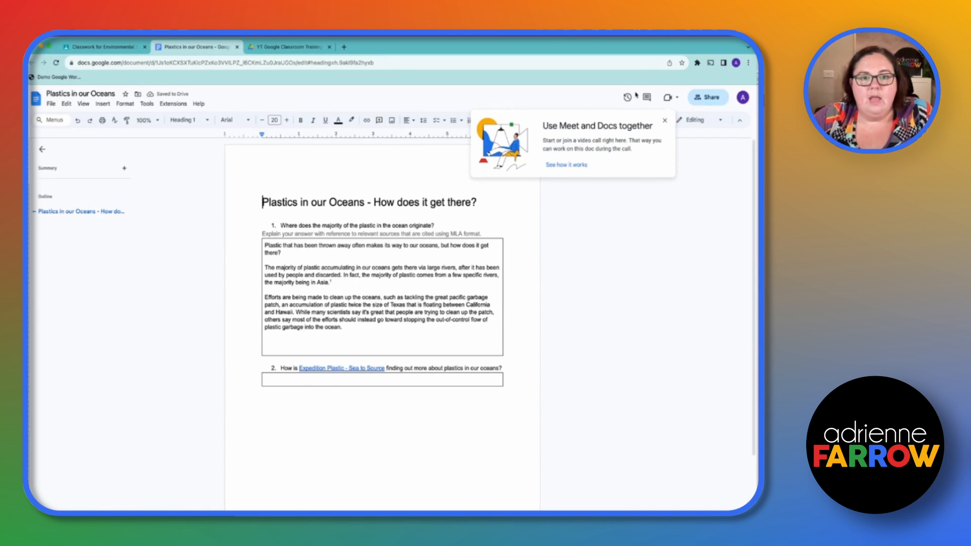
pyautogui.click(664, 120)
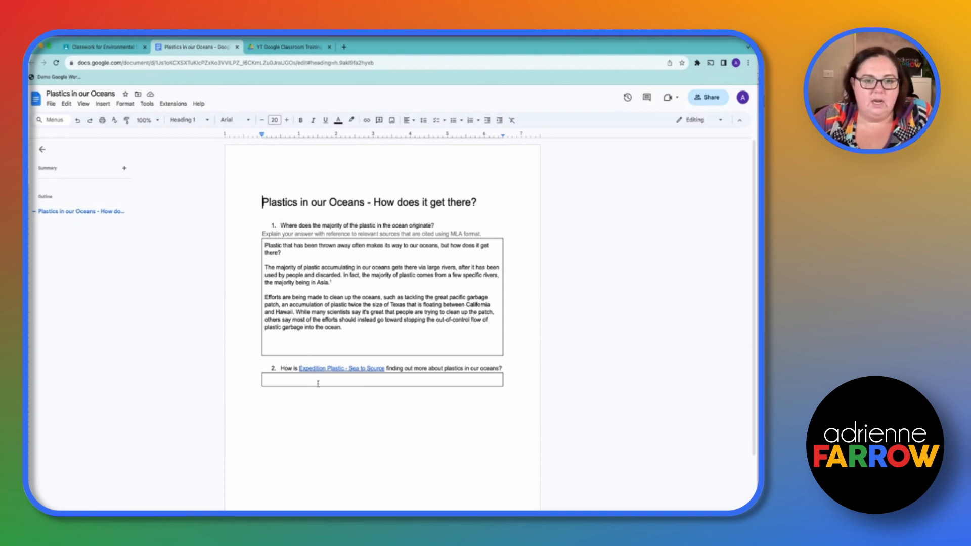
pyautogui.click(279, 375)
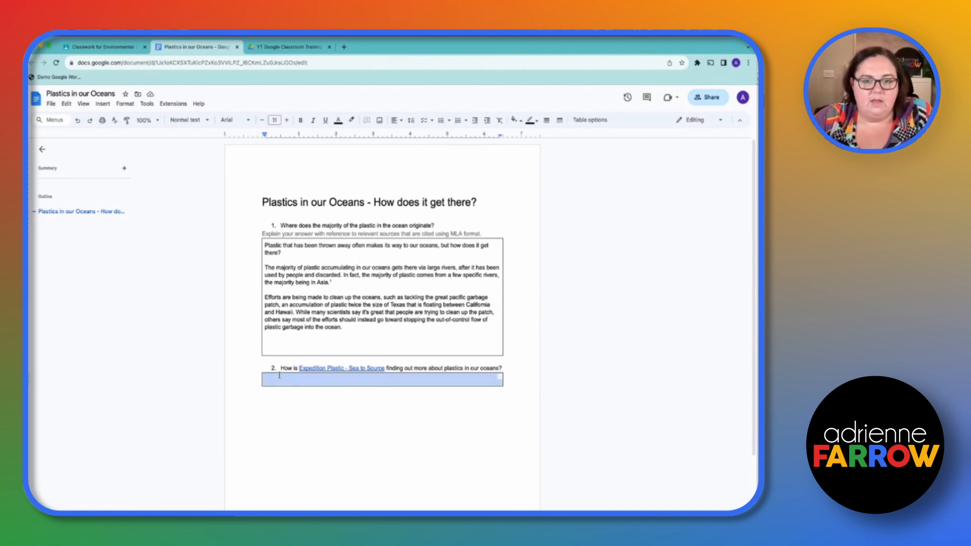
pyautogui.click(237, 47)
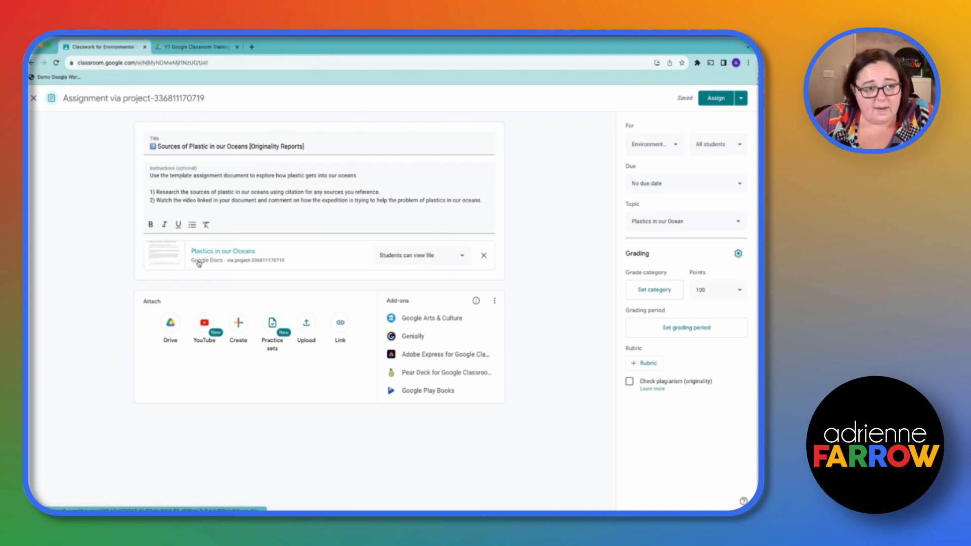
# Try student editing for the Plastics in our Oceans attachment, and set its sharing to Make a copy for each student
pyautogui.click(398, 264)
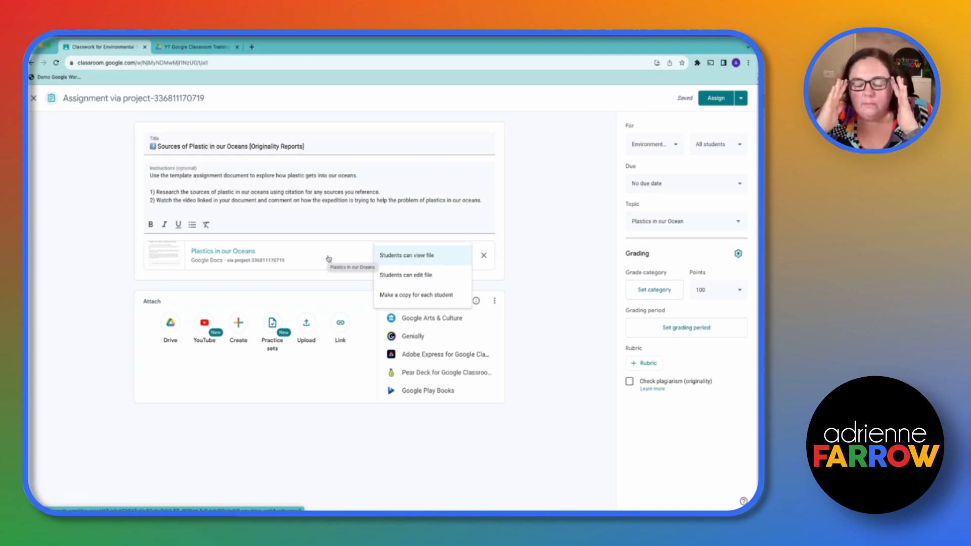
pyautogui.click(421, 275)
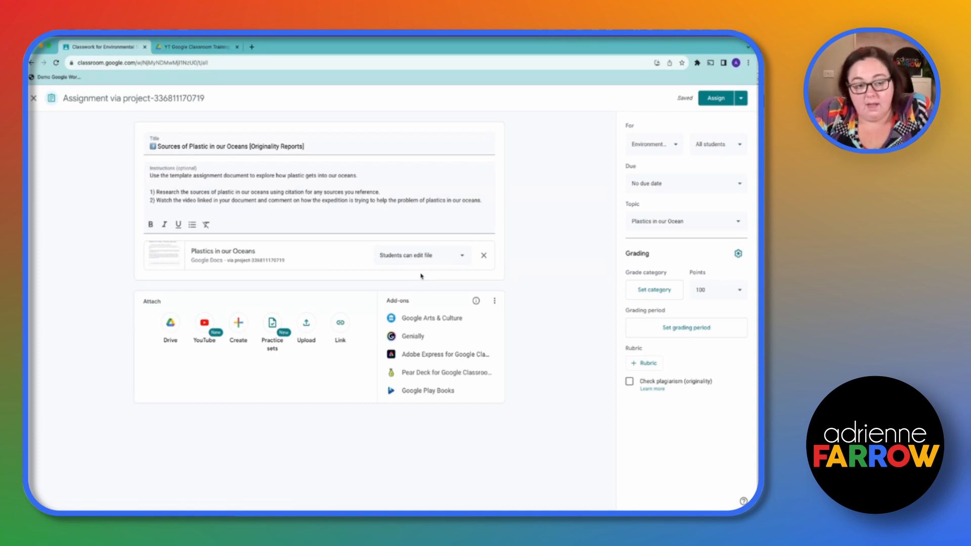
pyautogui.click(419, 263)
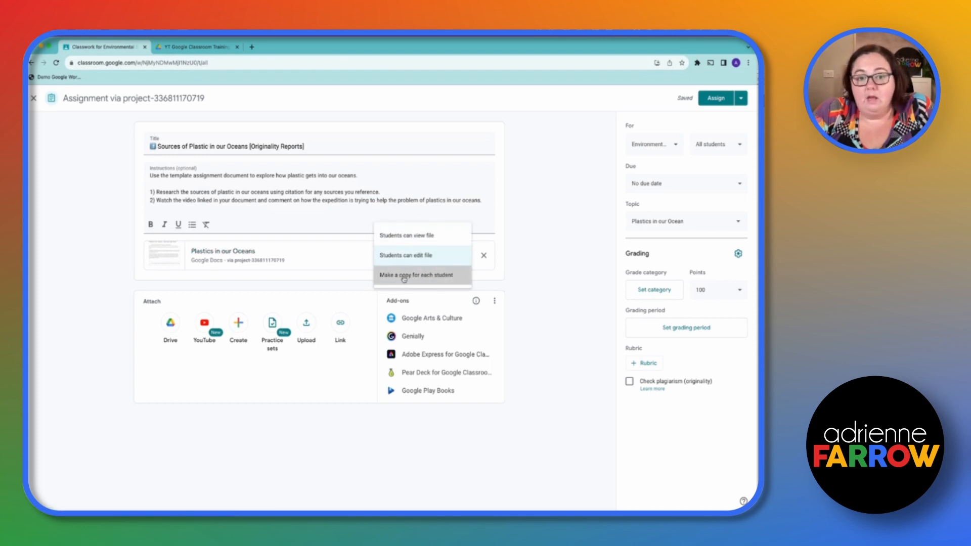
pyautogui.click(404, 277)
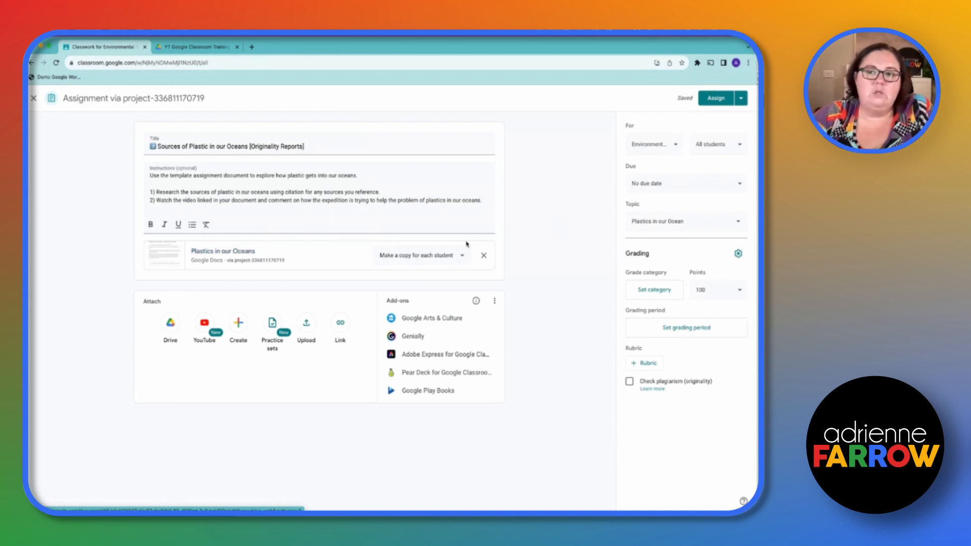
# Review the assignment's options for classes, assigned students, due date and topic without changing them
pyautogui.click(646, 152)
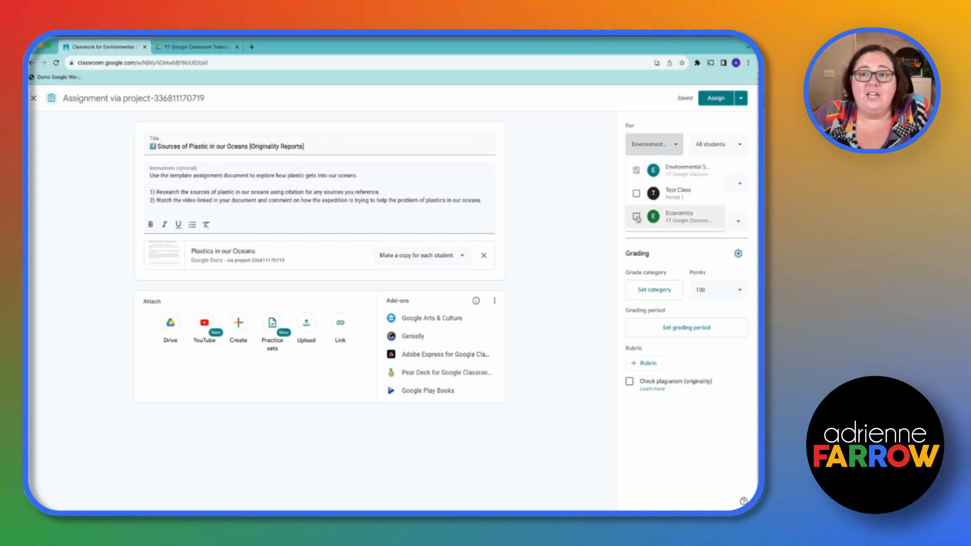
pyautogui.click(736, 139)
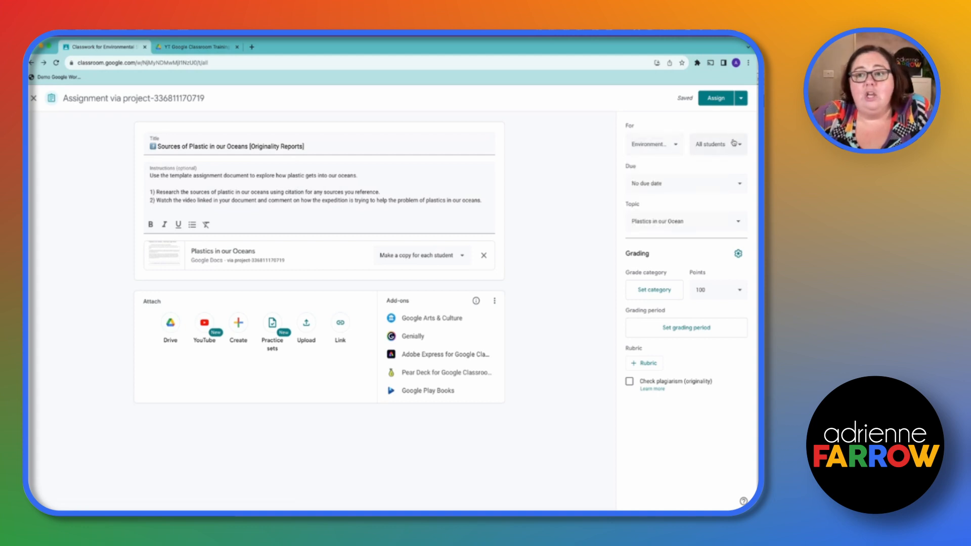
pyautogui.click(728, 144)
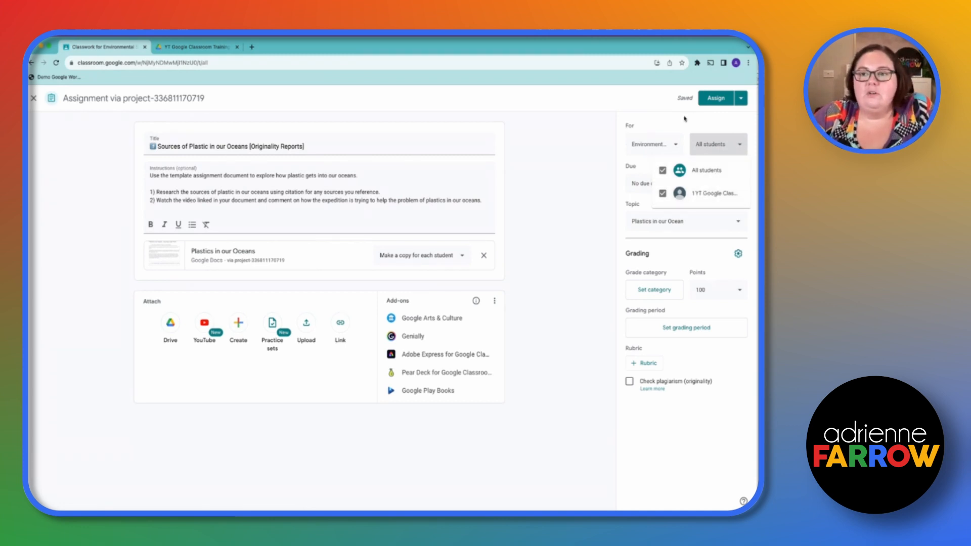
pyautogui.click(613, 135)
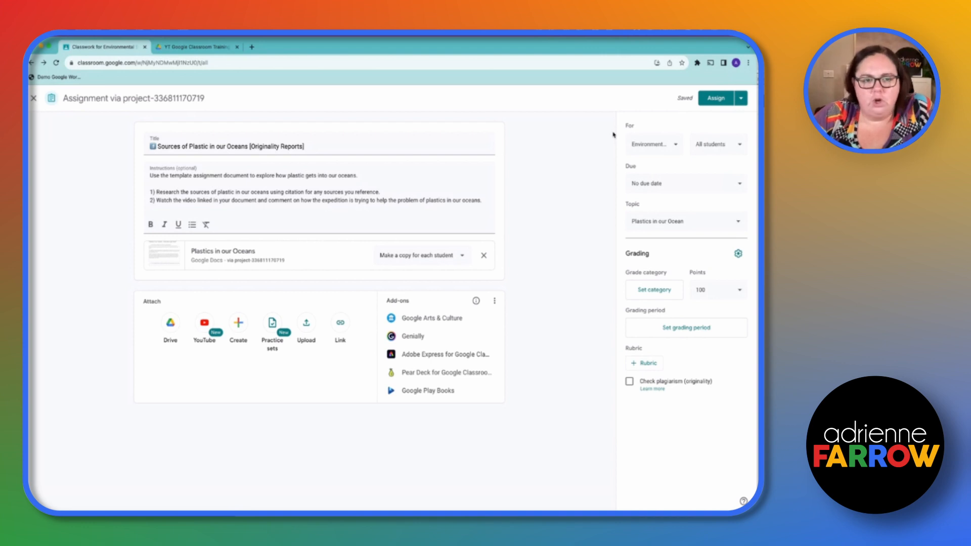
pyautogui.click(643, 186)
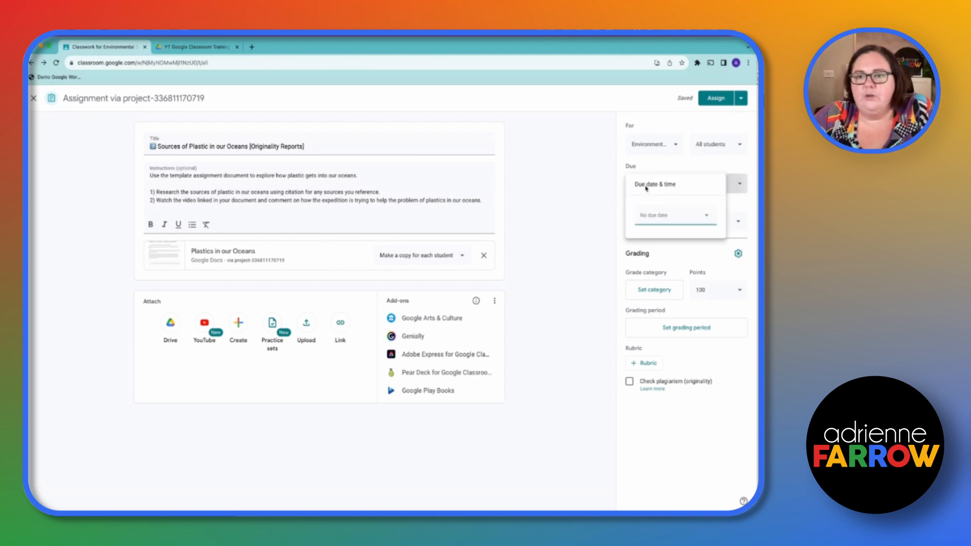
pyautogui.click(619, 193)
pyautogui.click(661, 229)
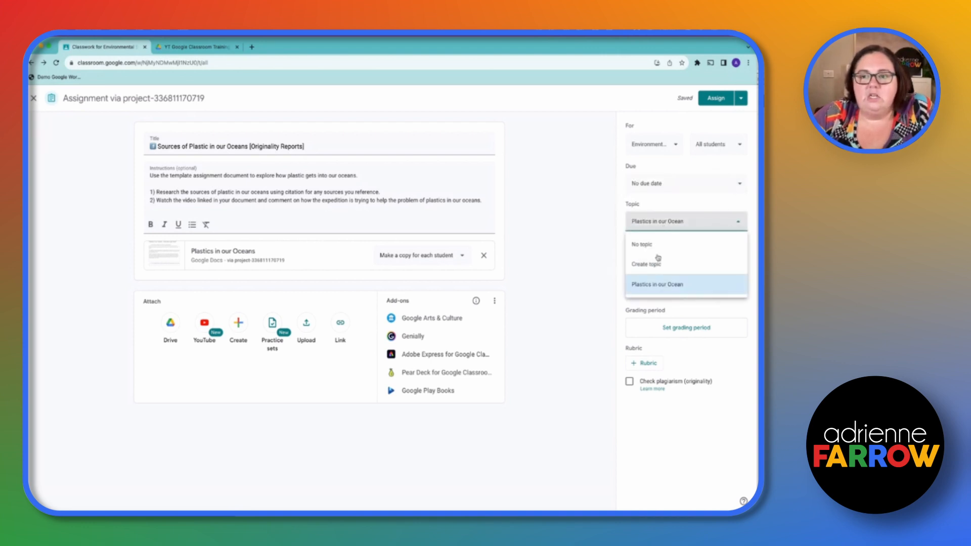
pyautogui.click(586, 265)
# Examine the class grading settings behind the grade category, and the assignment's points options
pyautogui.click(636, 292)
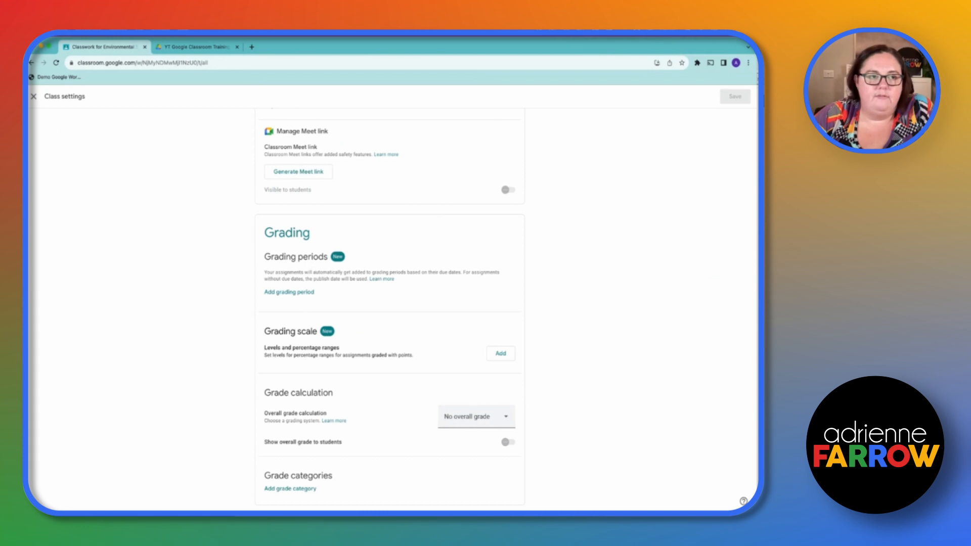
pyautogui.click(33, 96)
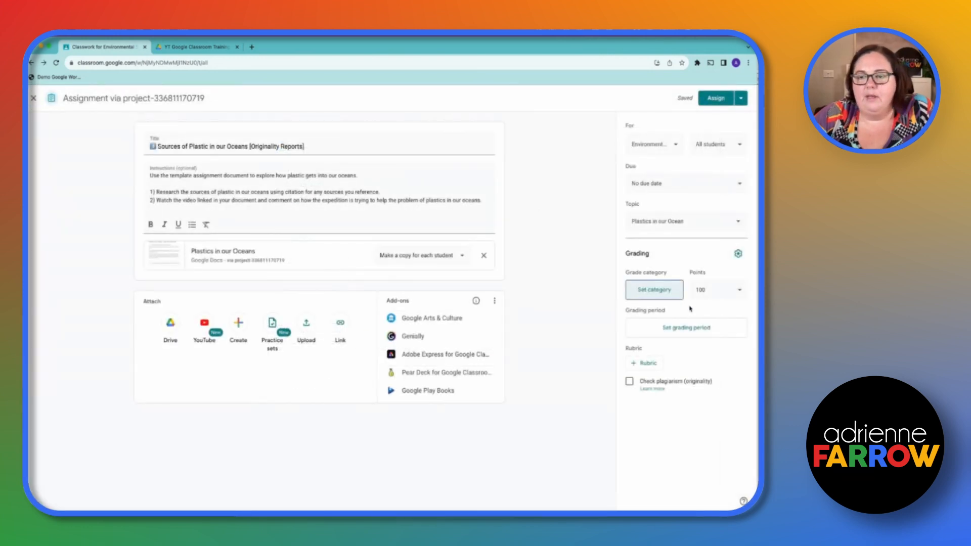
pyautogui.click(707, 293)
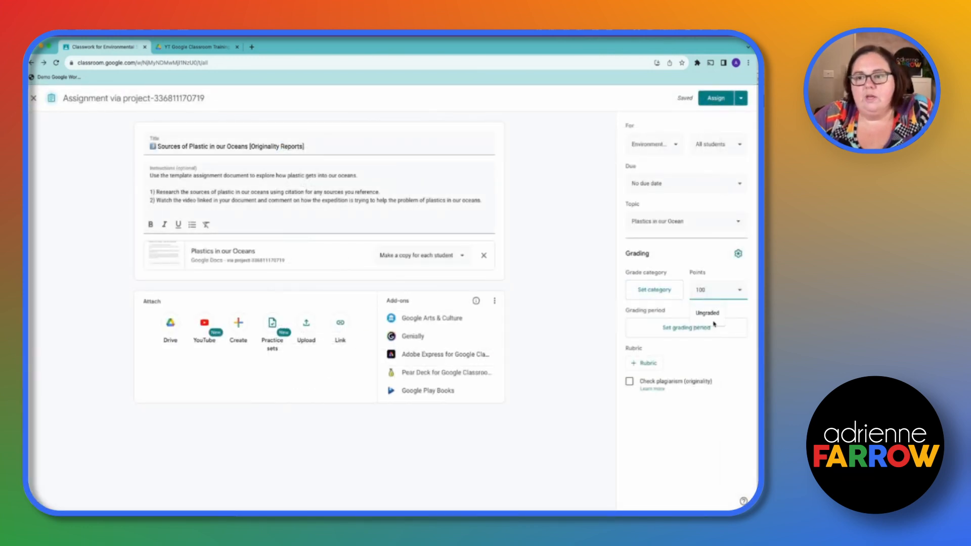
pyautogui.click(732, 377)
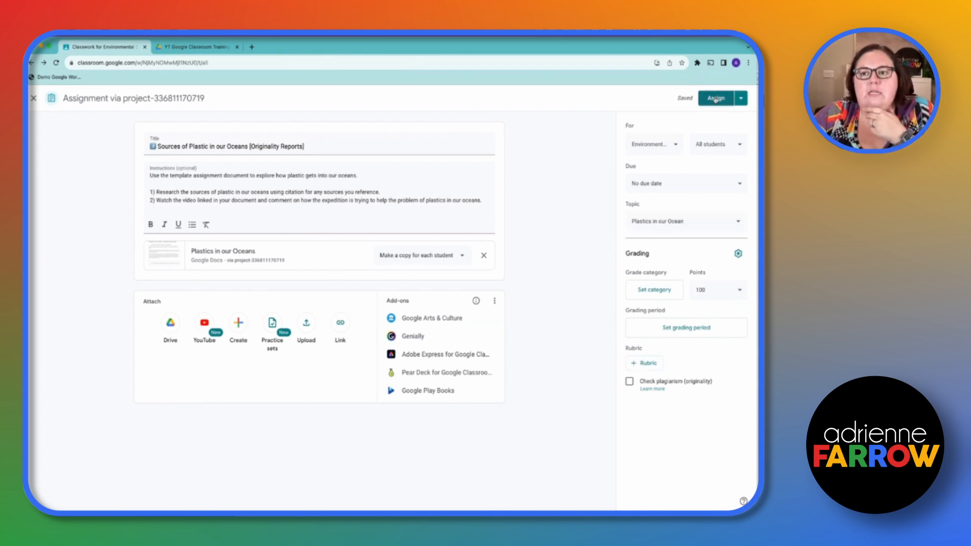
# Check the scheduling and draft options, and assign Sources of Plastic in our Oceans to the Environmental Science students immediately
pyautogui.click(740, 98)
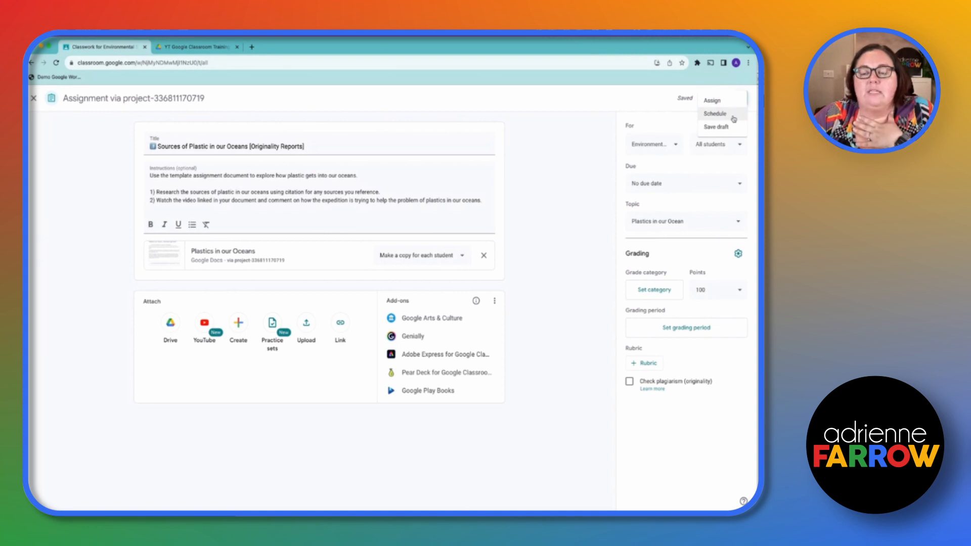
pyautogui.click(637, 110)
pyautogui.click(719, 102)
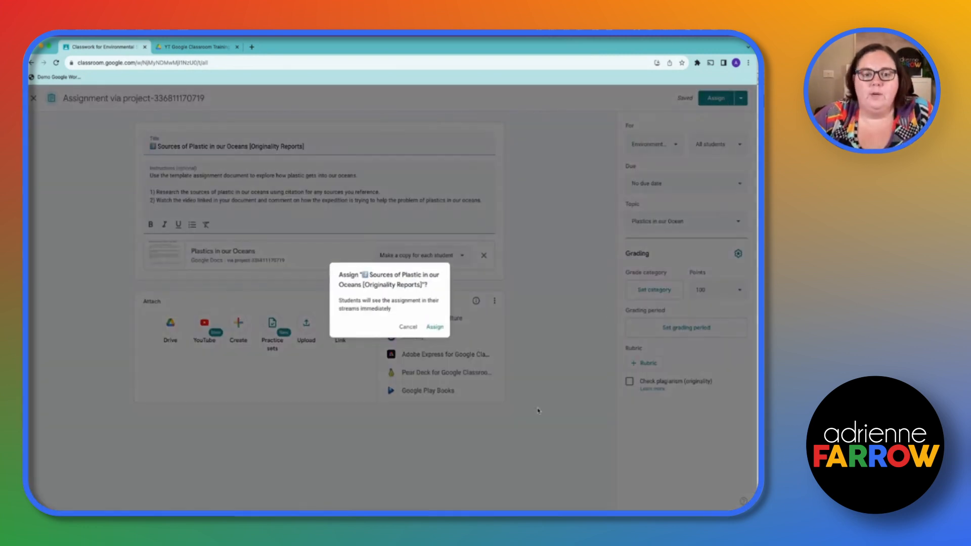
pyautogui.click(434, 327)
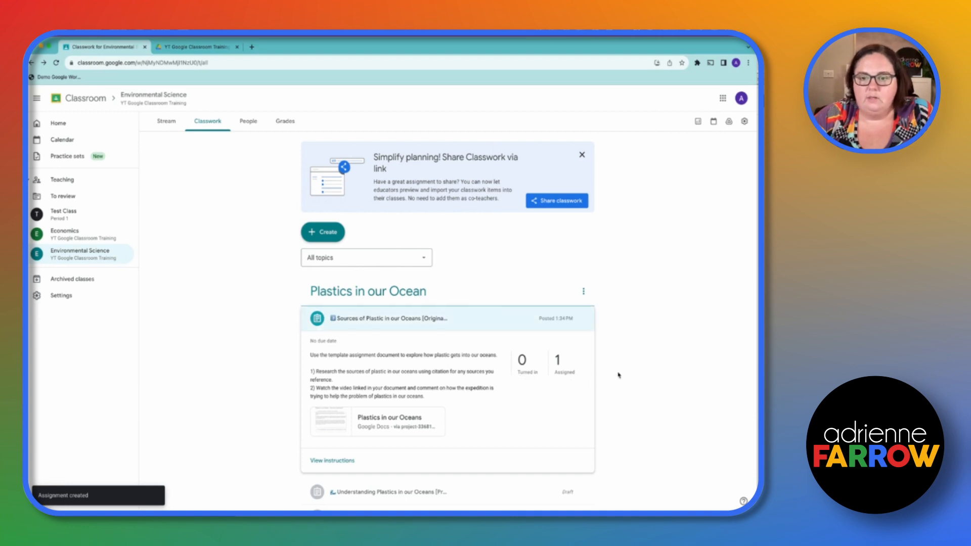
# Review the draft assignments under the Plastics in our Ocean topic, finishing on the posted Sources of Plastic in our Oceans assignment
pyautogui.scroll(-2, 619, 392)
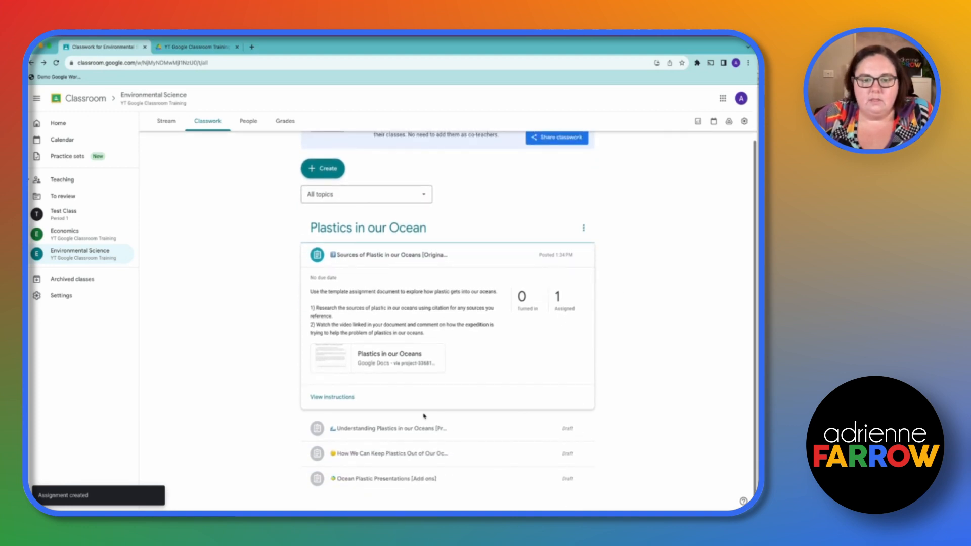
pyautogui.click(420, 433)
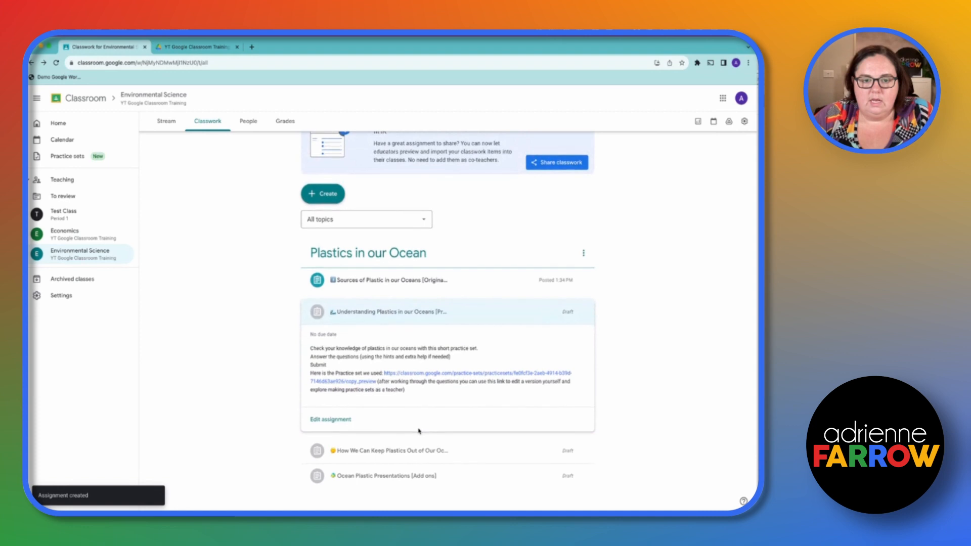
pyautogui.click(410, 450)
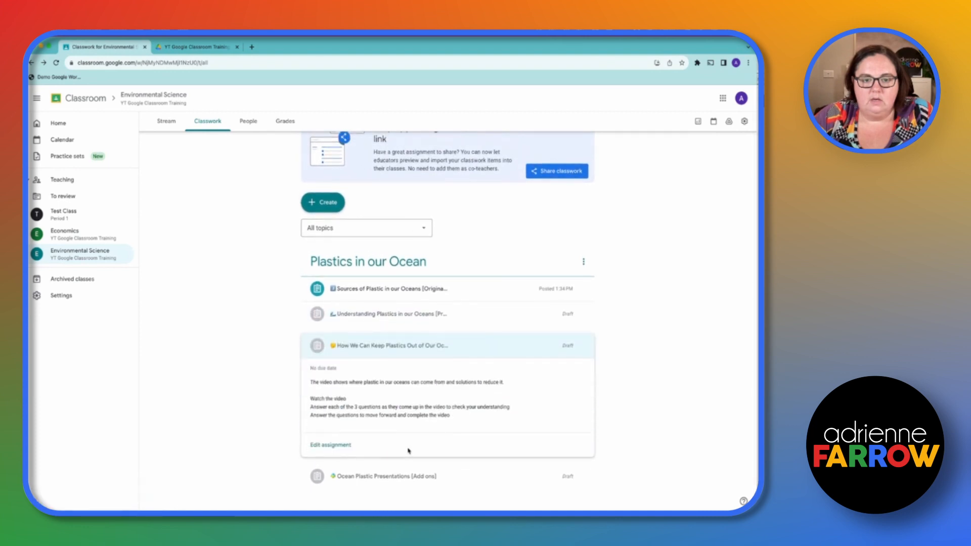
pyautogui.click(401, 480)
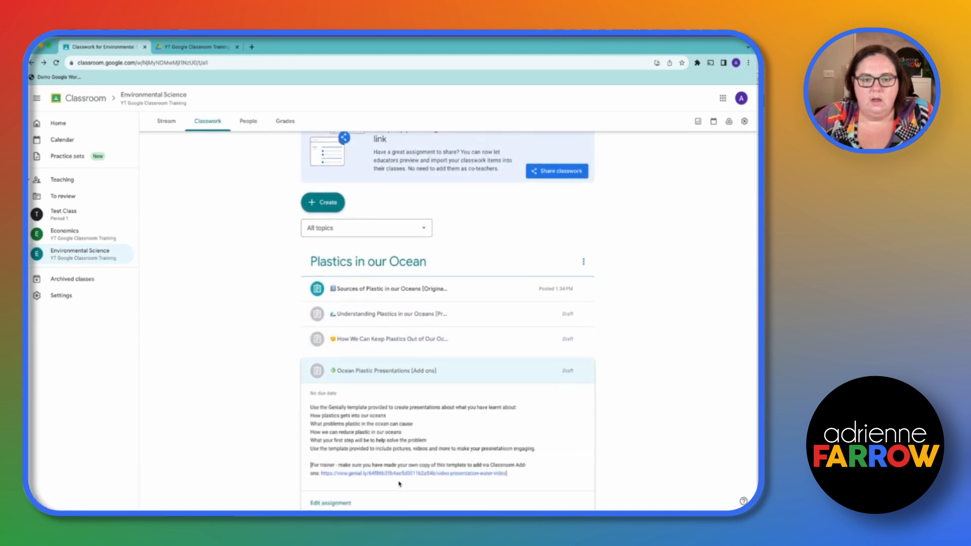
pyautogui.click(388, 263)
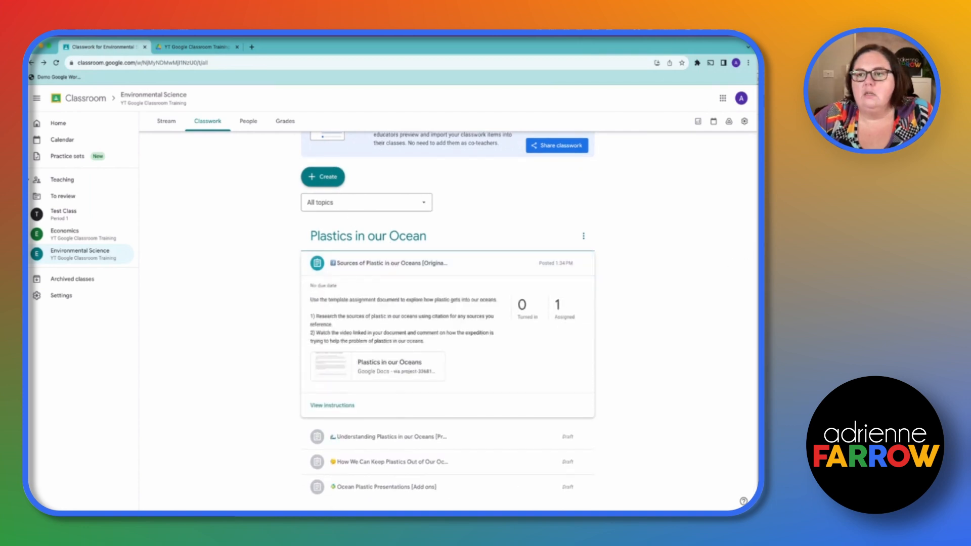
# Switch to the student's Classroom window and bring up the Environmental Science classwork, dismissing the introductory tips
pyautogui.moveTo(757, 54); pyautogui.dragTo(309, 53)
pyautogui.moveTo(566, 240); pyautogui.dragTo(756, 256)
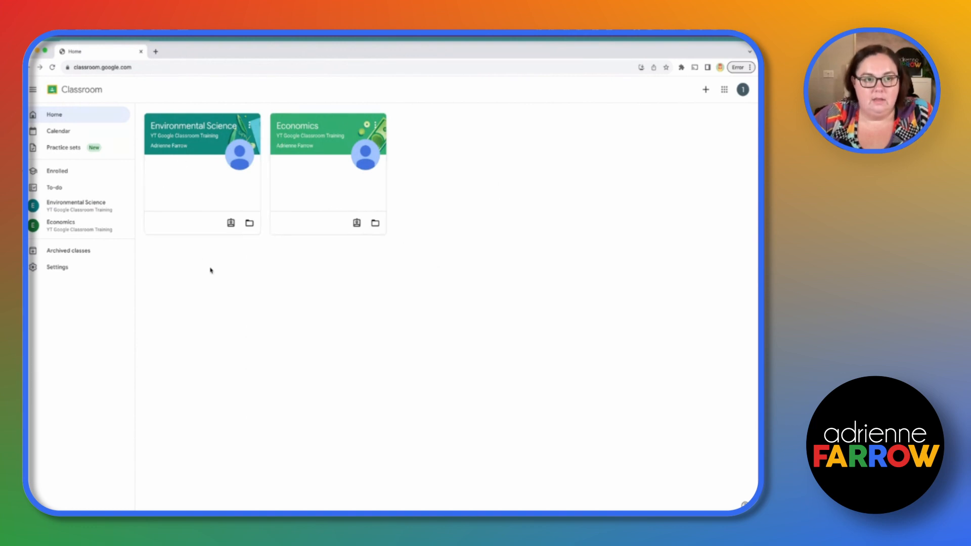
pyautogui.click(204, 130)
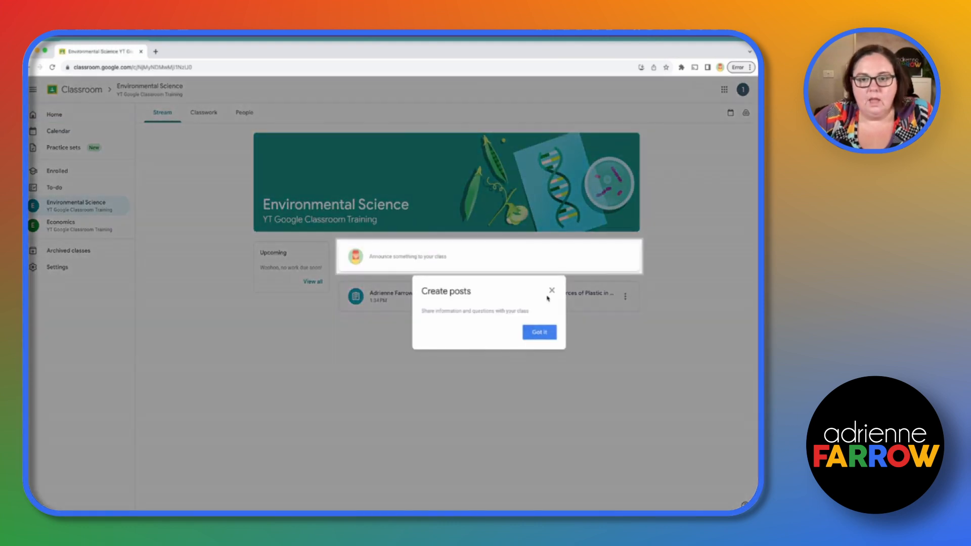
pyautogui.click(551, 289)
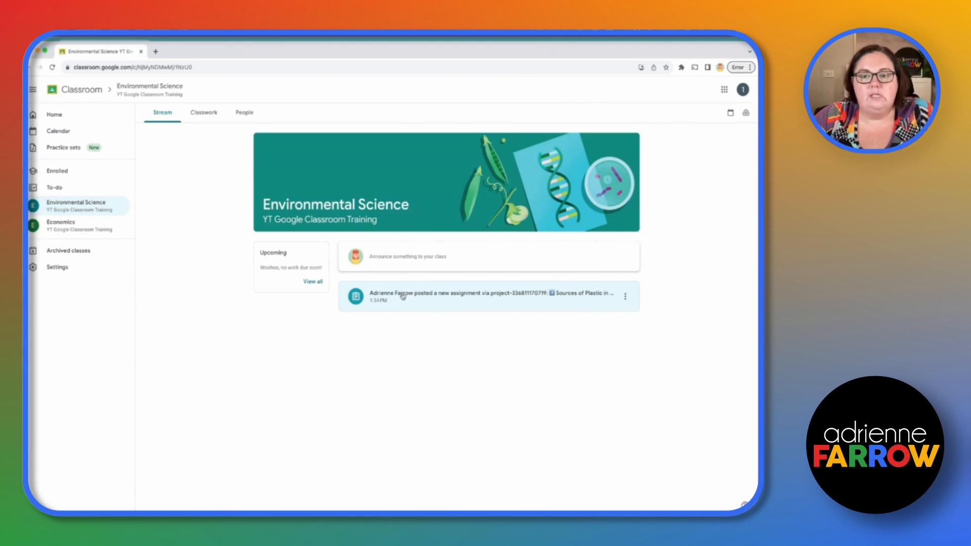
pyautogui.click(204, 112)
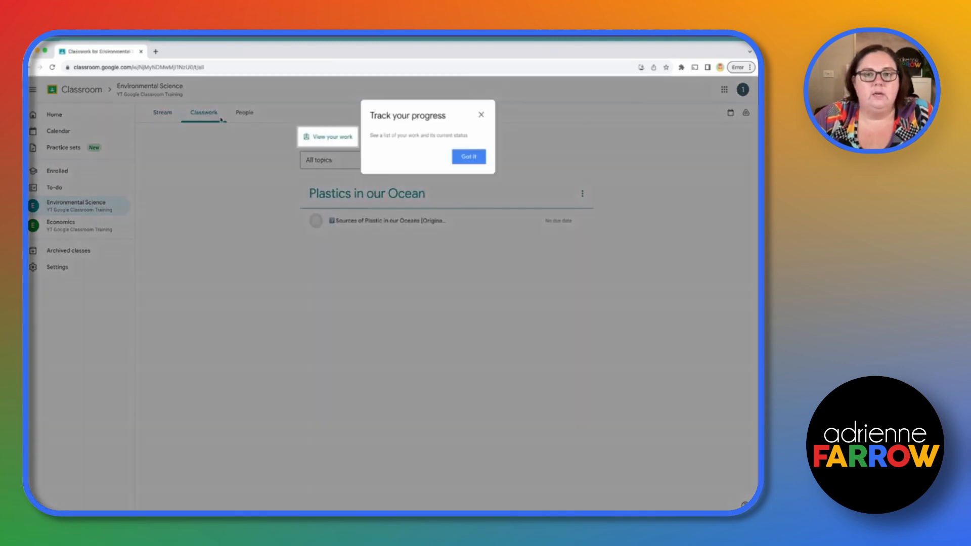
pyautogui.click(480, 116)
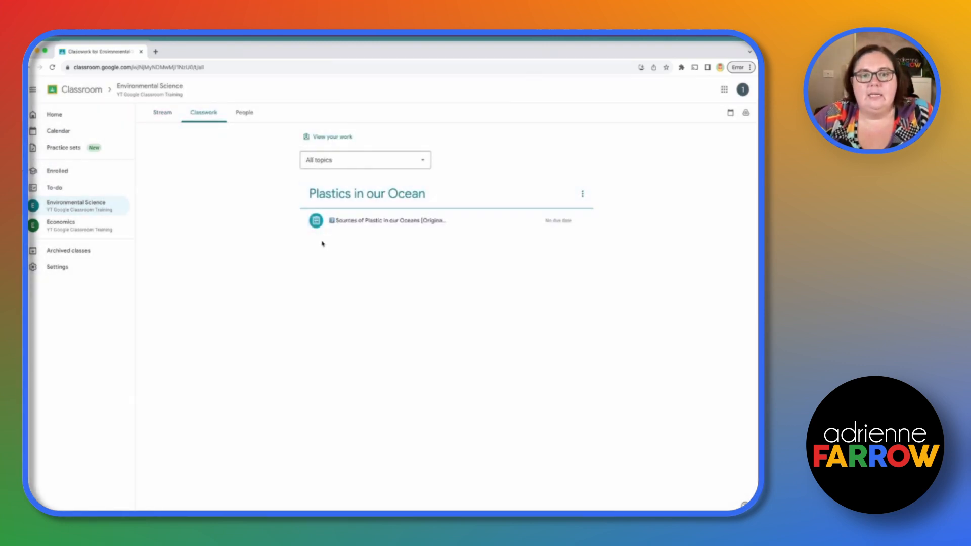
# Open the student's own Plastics in our Oceans document from the Sources of Plastic assignment and acknowledge the view history notice
pyautogui.click(367, 229)
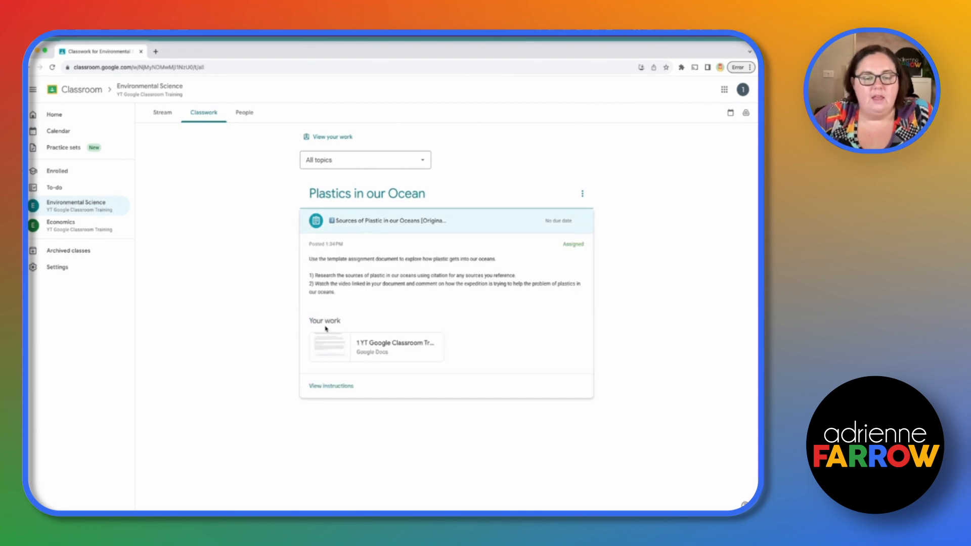
pyautogui.click(410, 349)
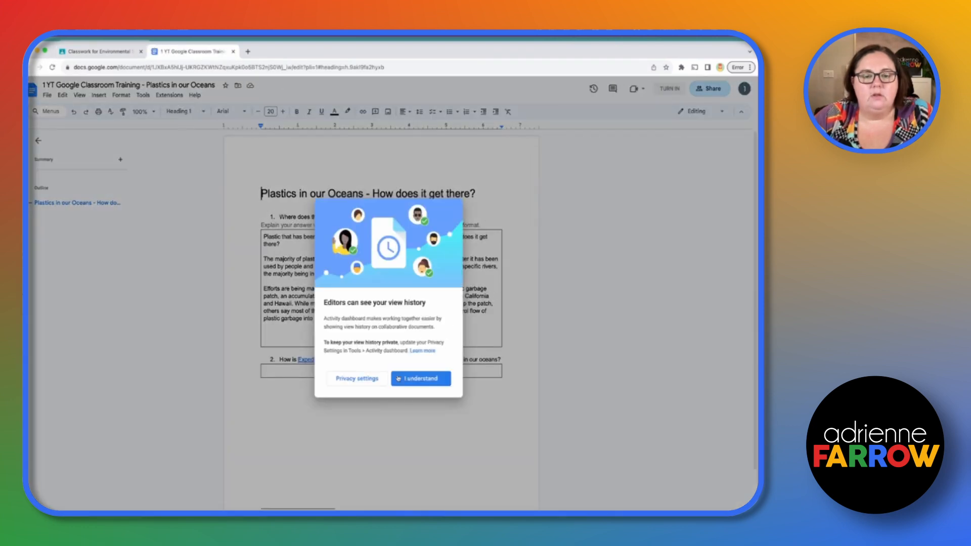
pyautogui.click(398, 378)
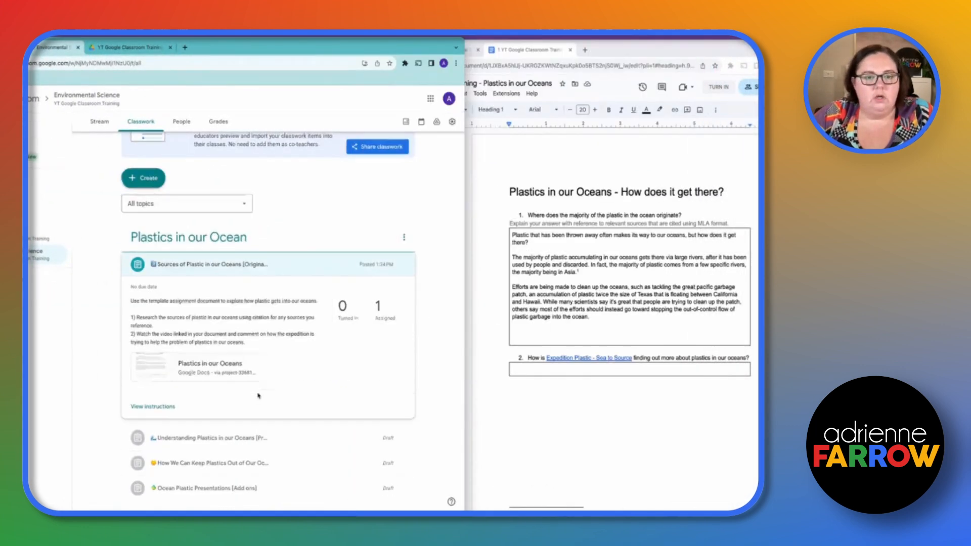
# In the teacher's window, open the student's document for Sources of Plastic in our Oceans from the assignment's student work
pyautogui.click(202, 265)
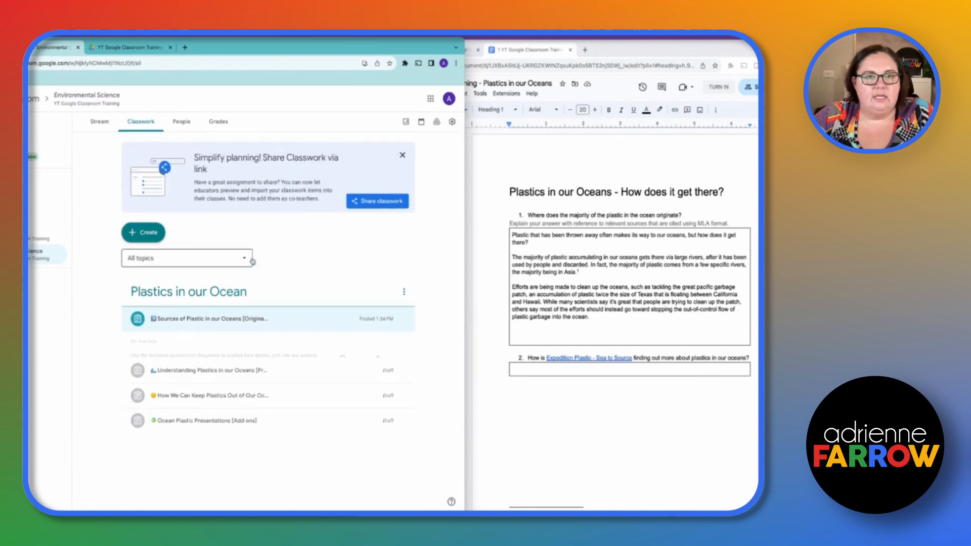
pyautogui.click(216, 328)
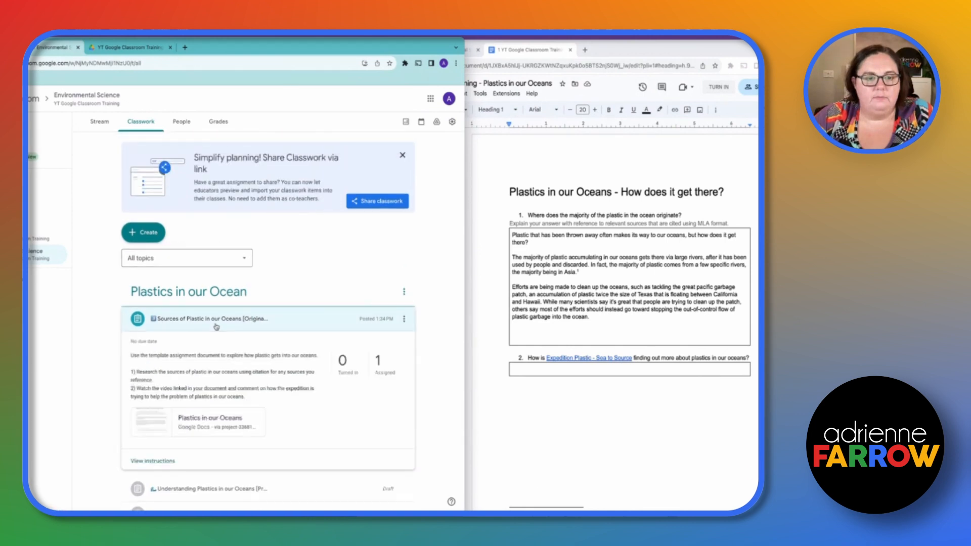
pyautogui.click(170, 460)
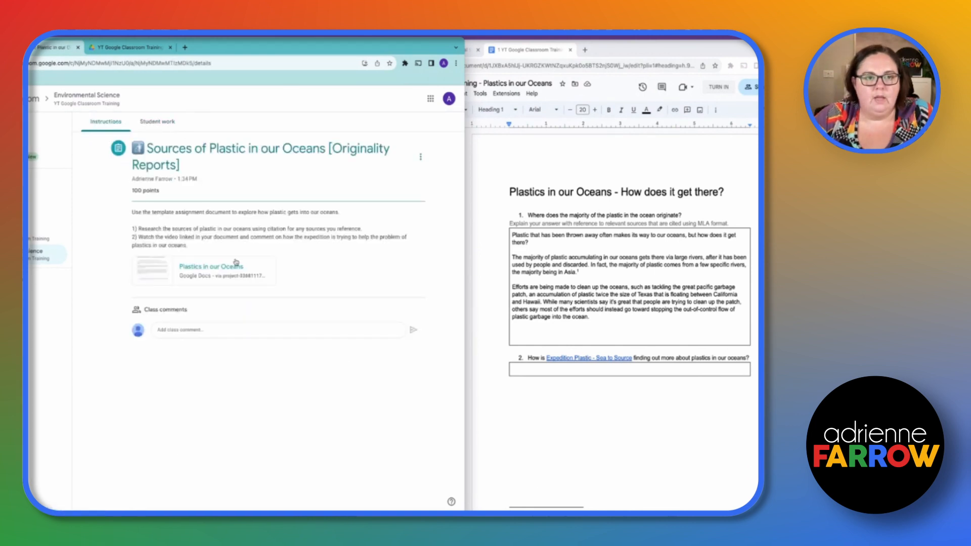
pyautogui.click(161, 122)
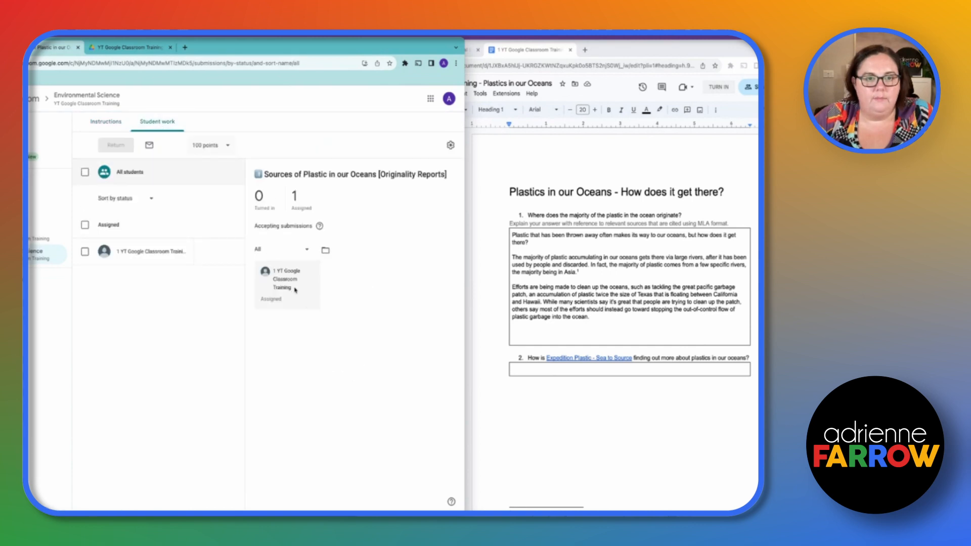
pyautogui.click(161, 255)
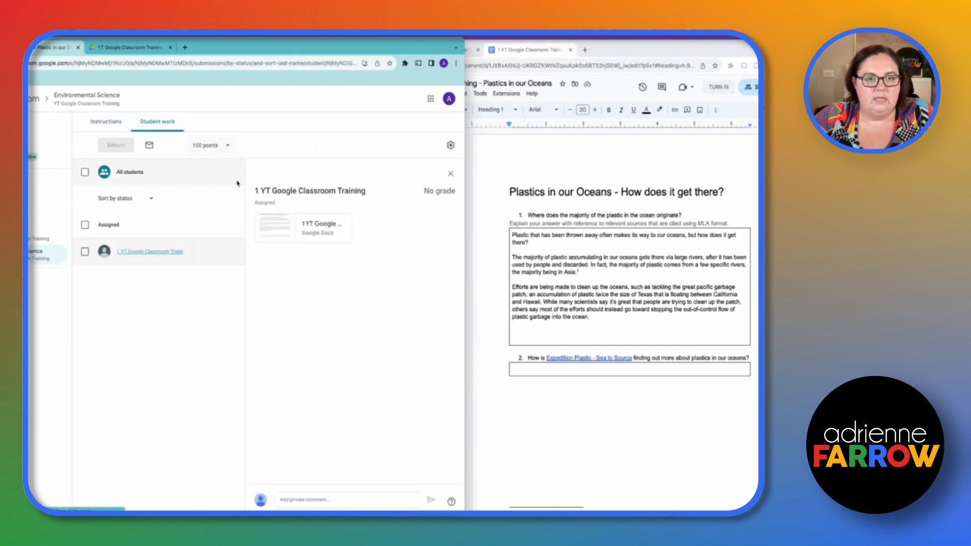
pyautogui.click(314, 227)
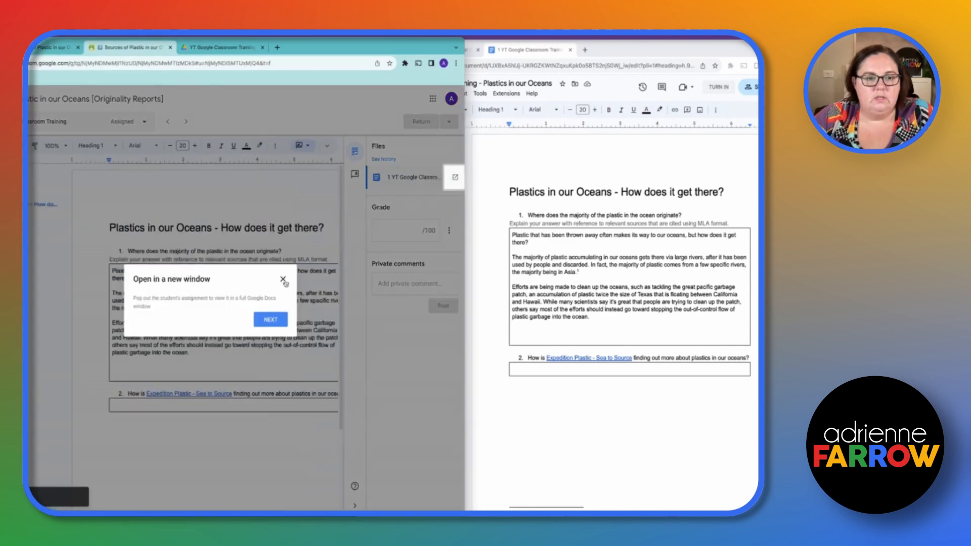
pyautogui.click(277, 319)
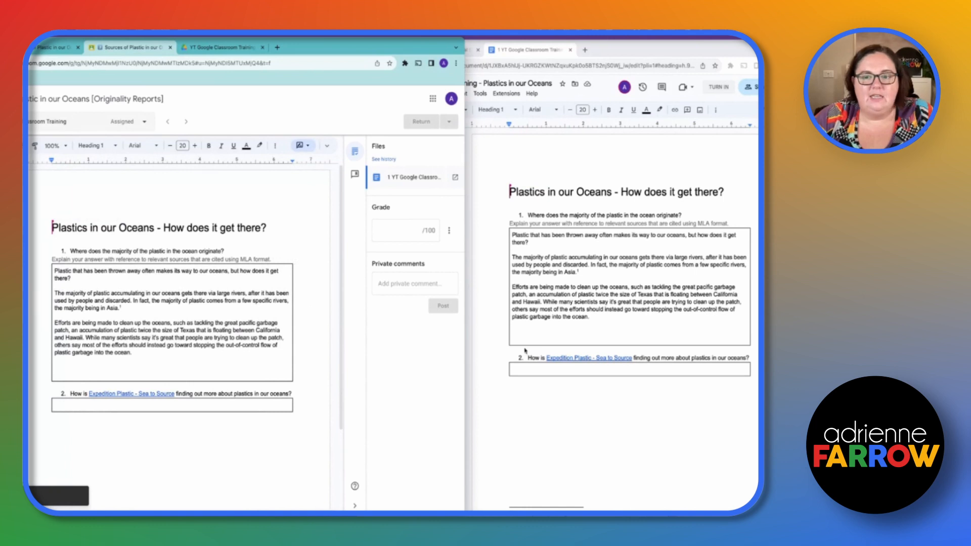
# In the student's document, answer question 2 with "This is my answer to the question."
pyautogui.click(549, 374)
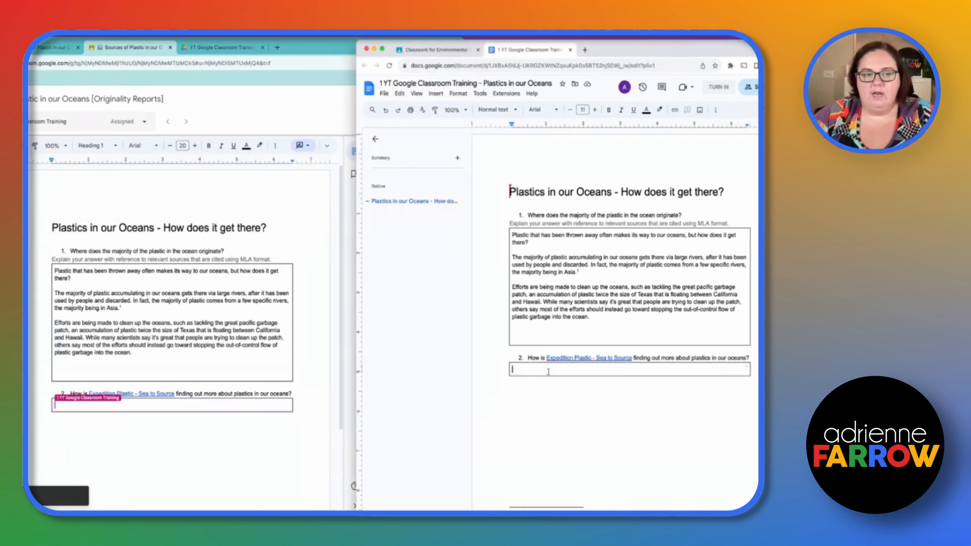
pyautogui.write('This is my')
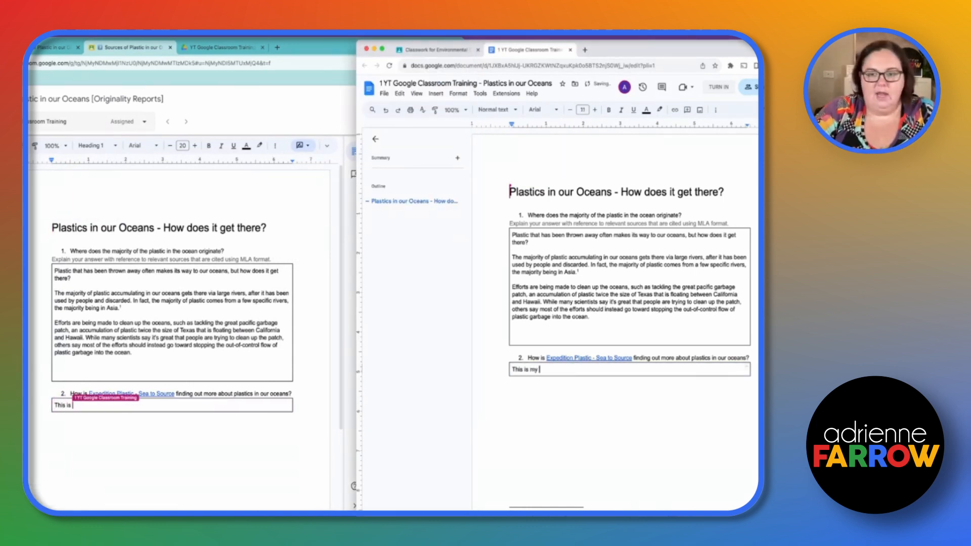
pyautogui.write(' answer to the ')
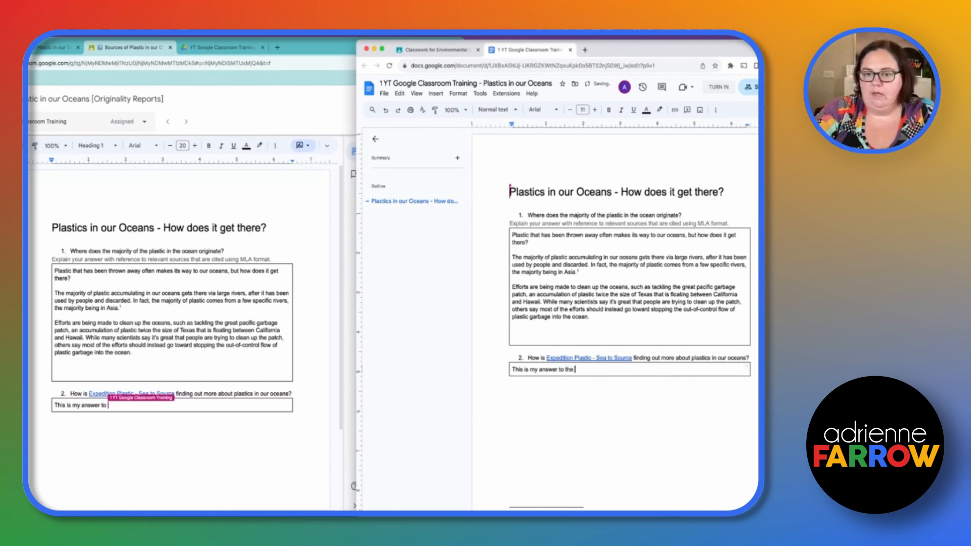
pyautogui.write('question.')
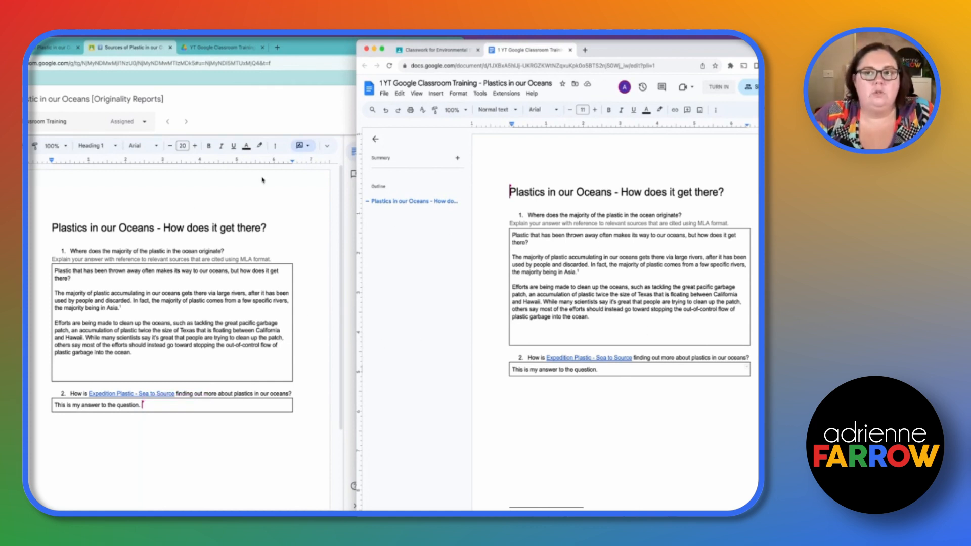
# Widen the teacher's grading window and post the private comment "Don't forget MLA formatting" to the student
pyautogui.click(316, 46)
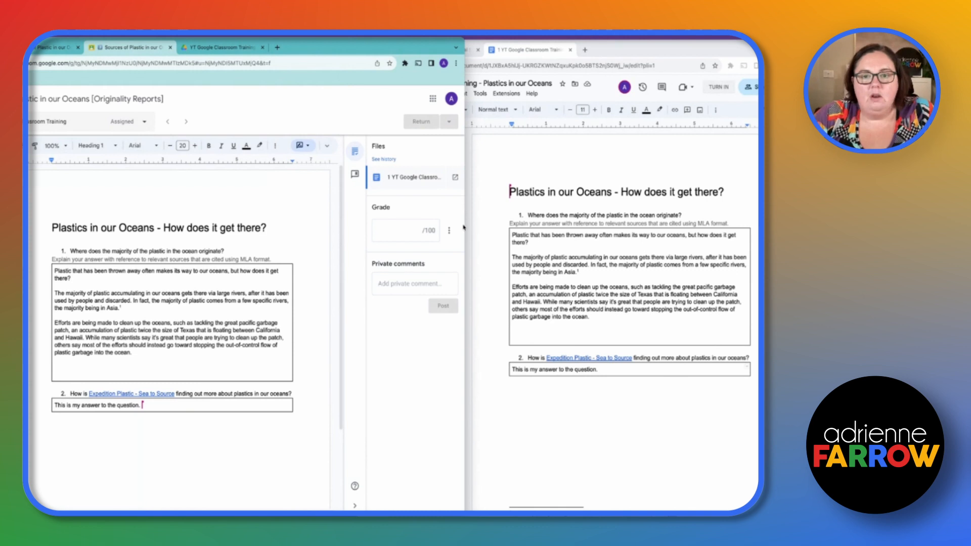
pyautogui.moveTo(465, 223); pyautogui.dragTo(677, 226)
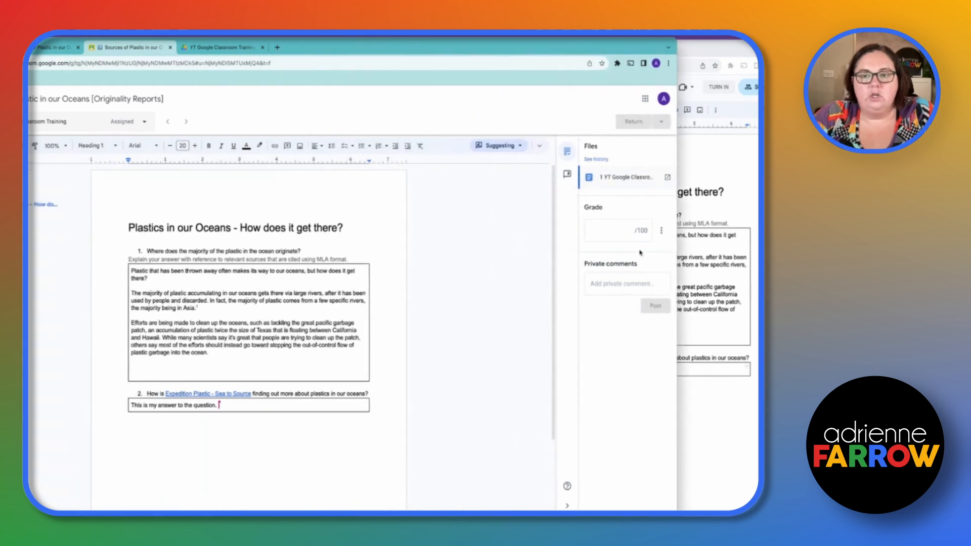
pyautogui.click(618, 289)
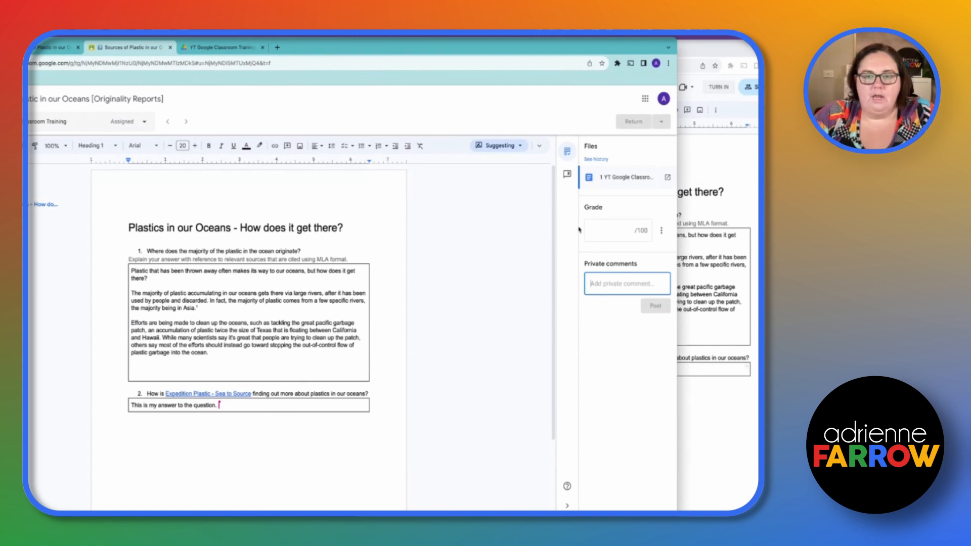
pyautogui.write("Don't forget M")
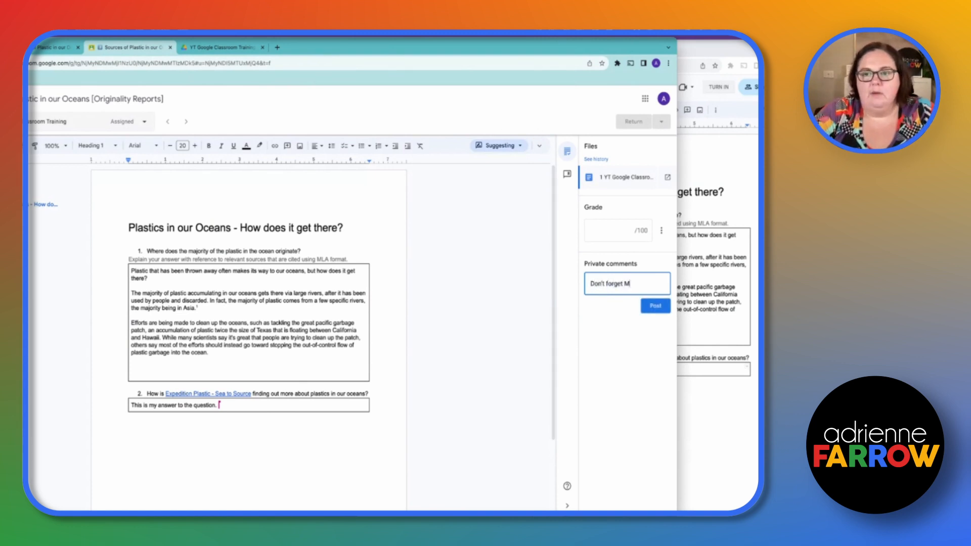
pyautogui.write('LA formatting')
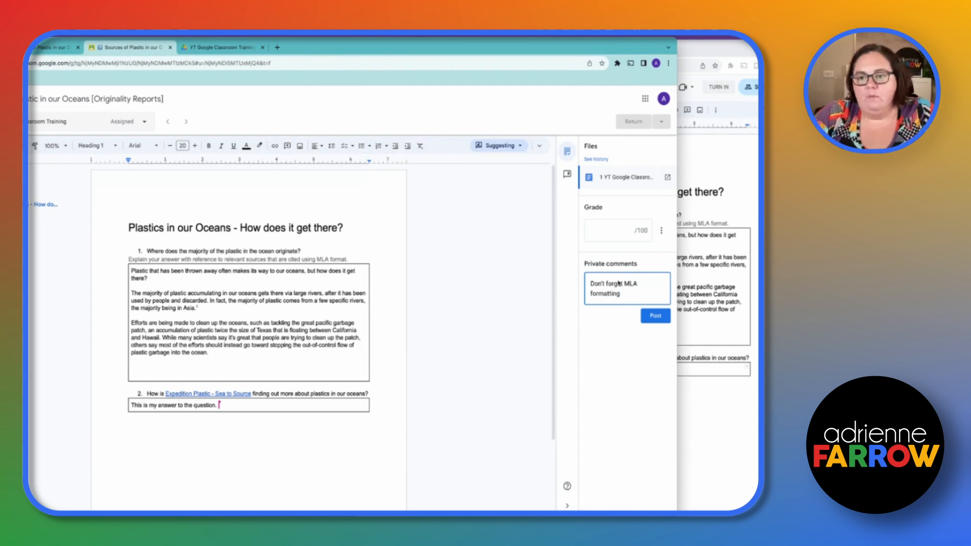
pyautogui.click(663, 314)
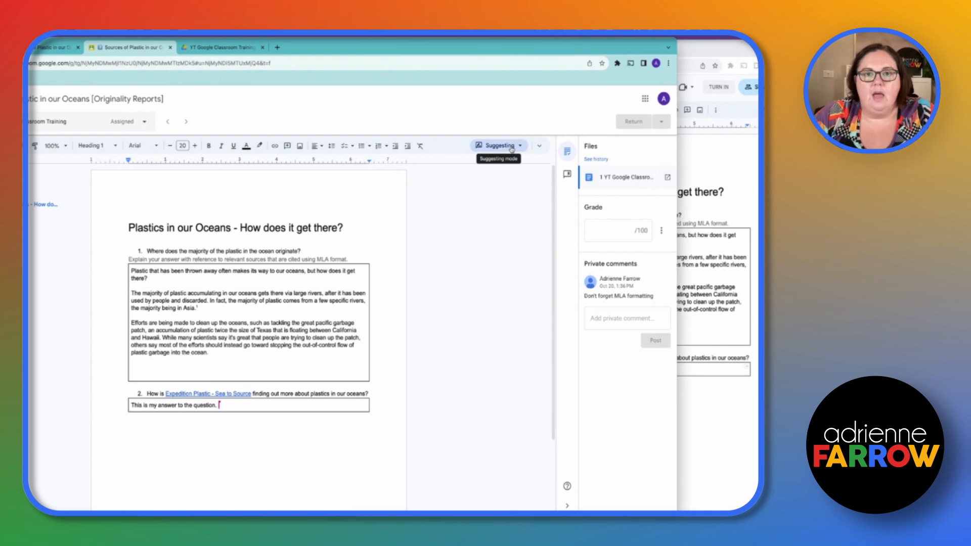
# Add the comment "Don't forget to read the text before answering." to the word Plastics in the document's heading
pyautogui.click(287, 145)
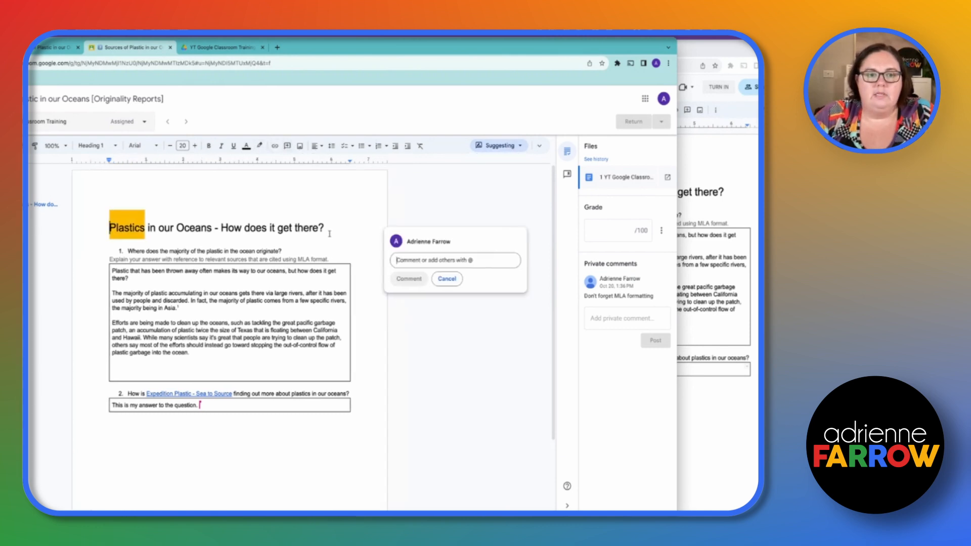
pyautogui.write('Do')
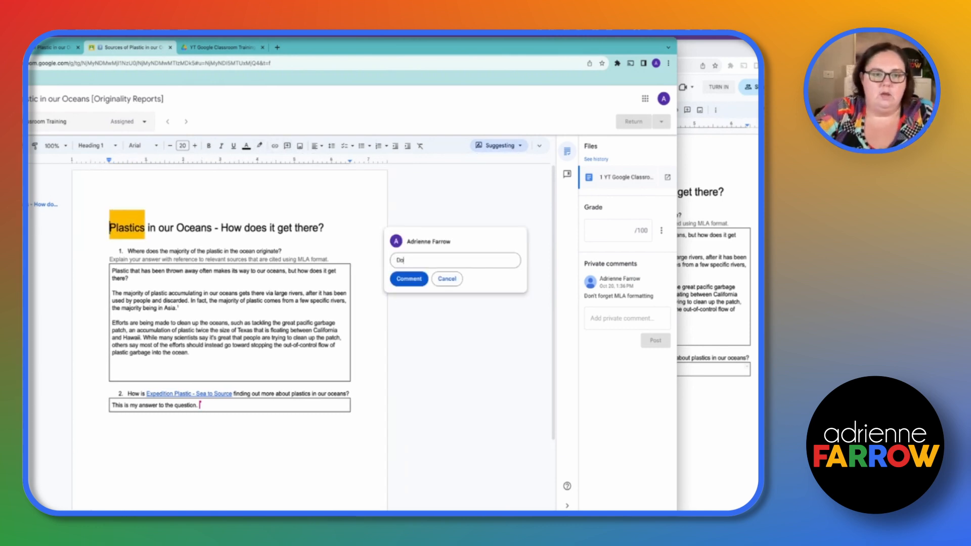
pyautogui.write("n't forget to read the text be")
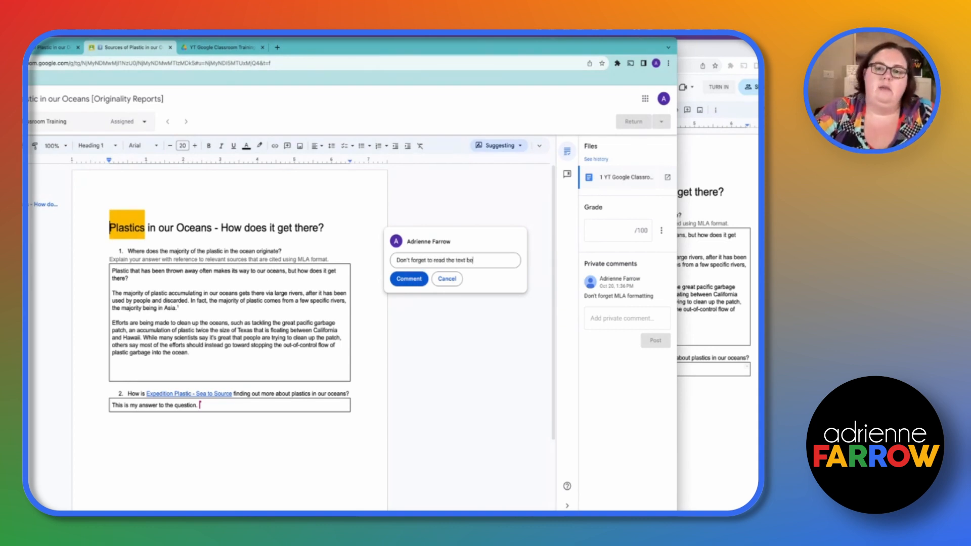
pyautogui.write('fore answering.')
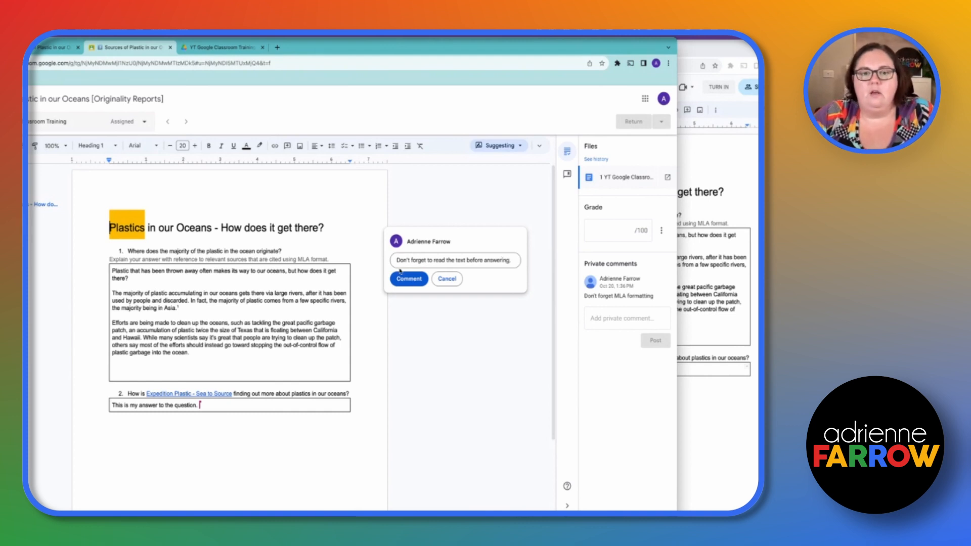
pyautogui.click(402, 278)
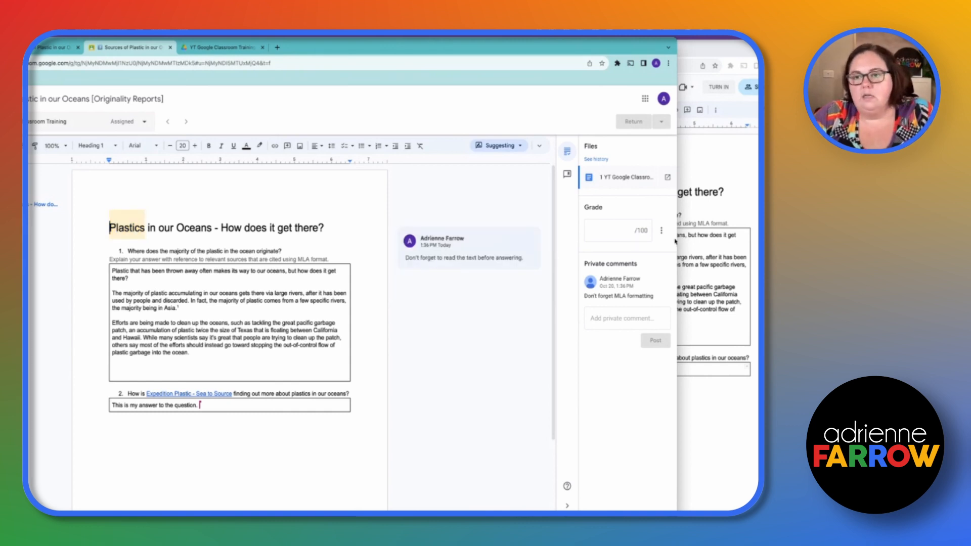
# Narrow the teacher's window, bring the student's document to the front, and open the teacher's comment on the word Plastics
pyautogui.moveTo(676, 239); pyautogui.dragTo(439, 237)
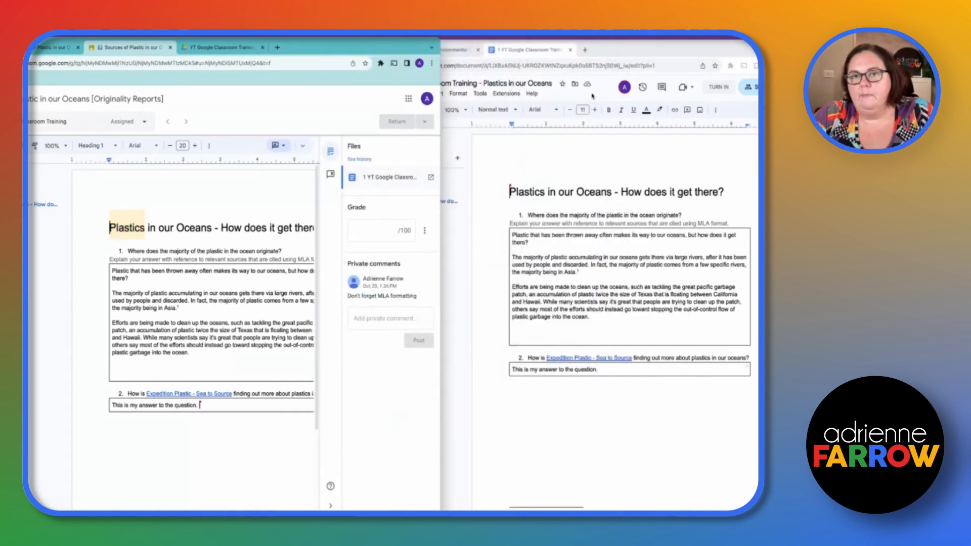
pyautogui.click(618, 49)
pyautogui.moveTo(617, 50); pyautogui.dragTo(523, 50)
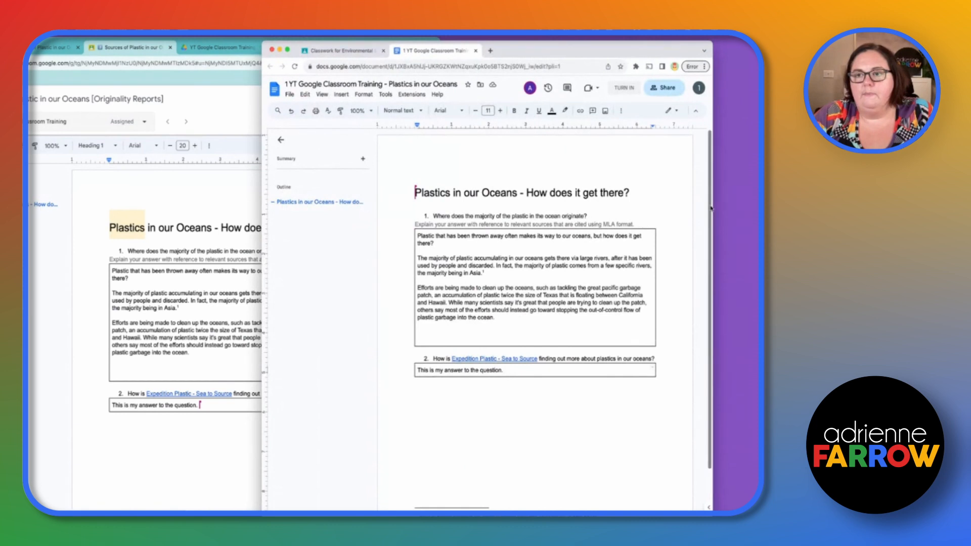
pyautogui.moveTo(711, 205); pyautogui.dragTo(758, 205)
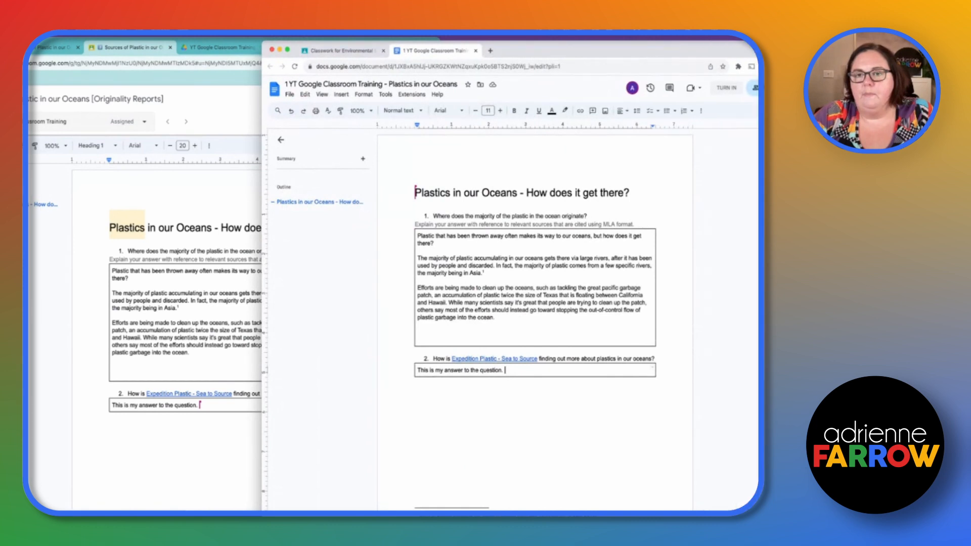
pyautogui.click(432, 188)
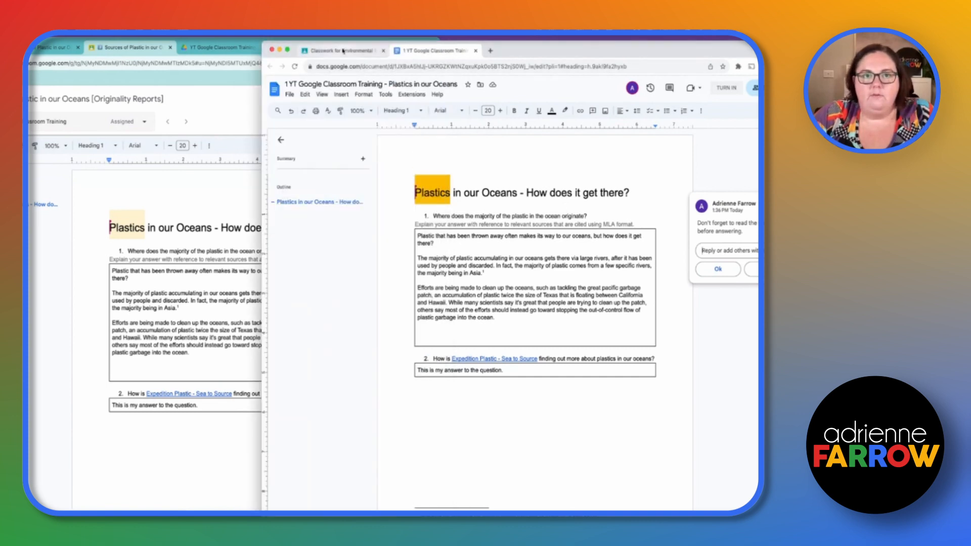
# In the student's Classroom, open the full instructions page for the Sources of Plastic in our Oceans assignment
pyautogui.click(339, 50)
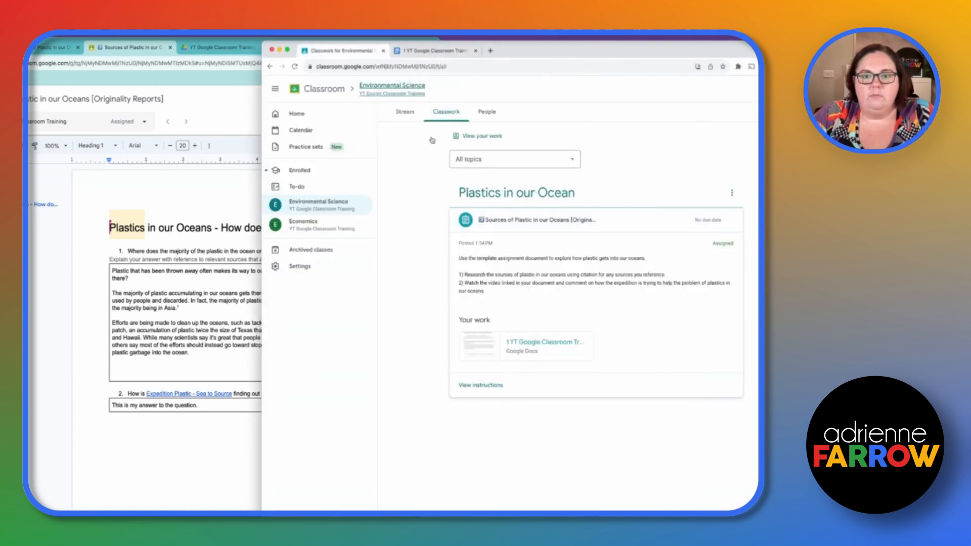
pyautogui.click(537, 221)
pyautogui.click(537, 221)
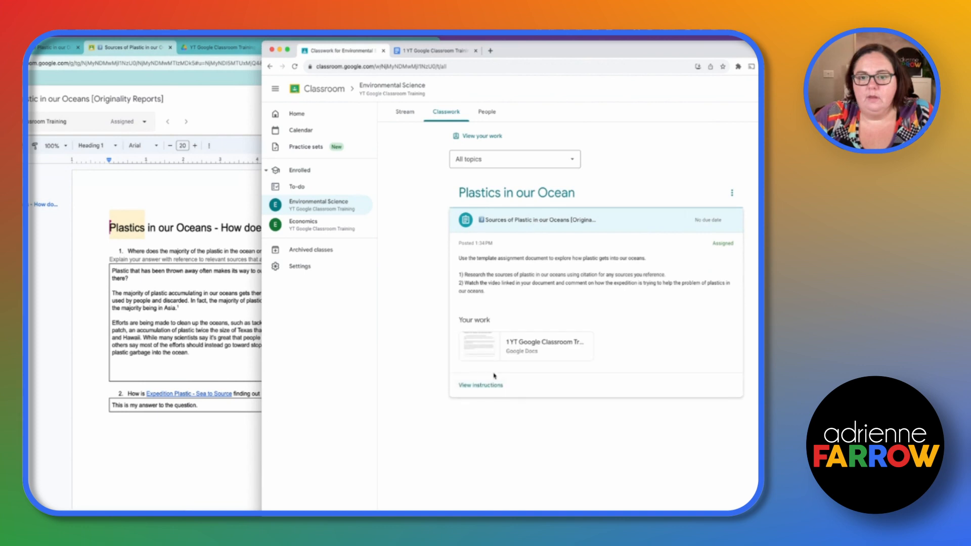
pyautogui.click(489, 385)
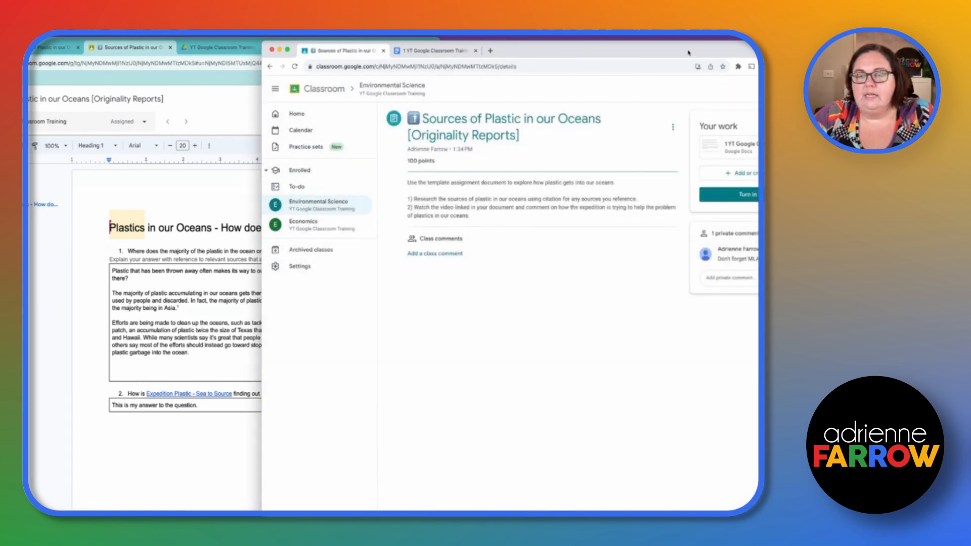
# Reposition and widen the student's window, and reply to the teacher with the private comment "Thank you for the reminder!"
pyautogui.moveTo(687, 53); pyautogui.dragTo(588, 52)
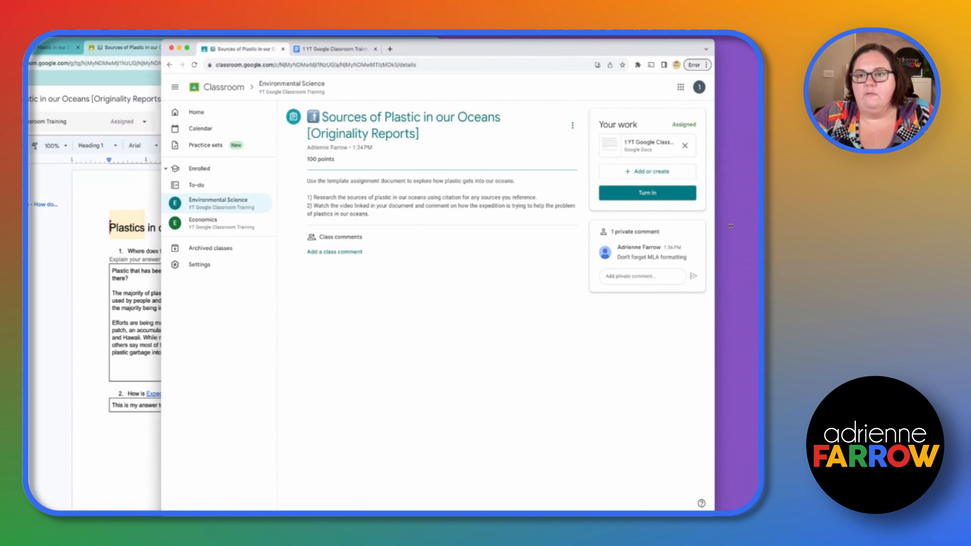
pyautogui.moveTo(730, 226); pyautogui.dragTo(759, 243)
pyautogui.click(715, 274)
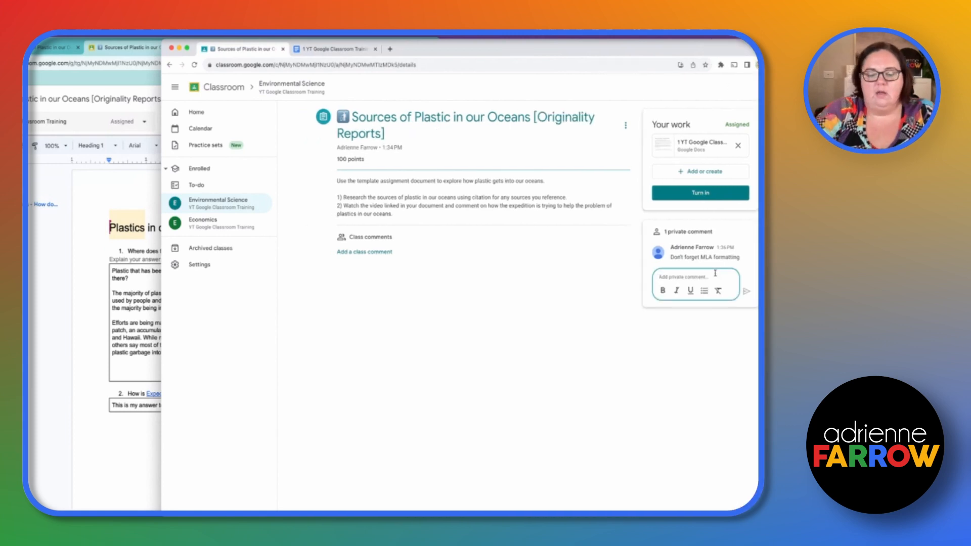
pyautogui.write('Thank you')
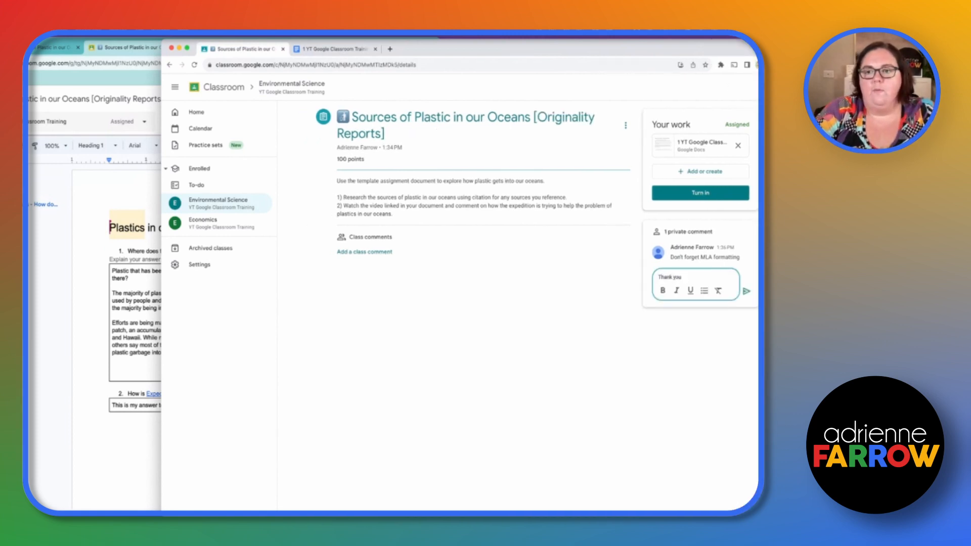
pyautogui.write(' for the reminder')
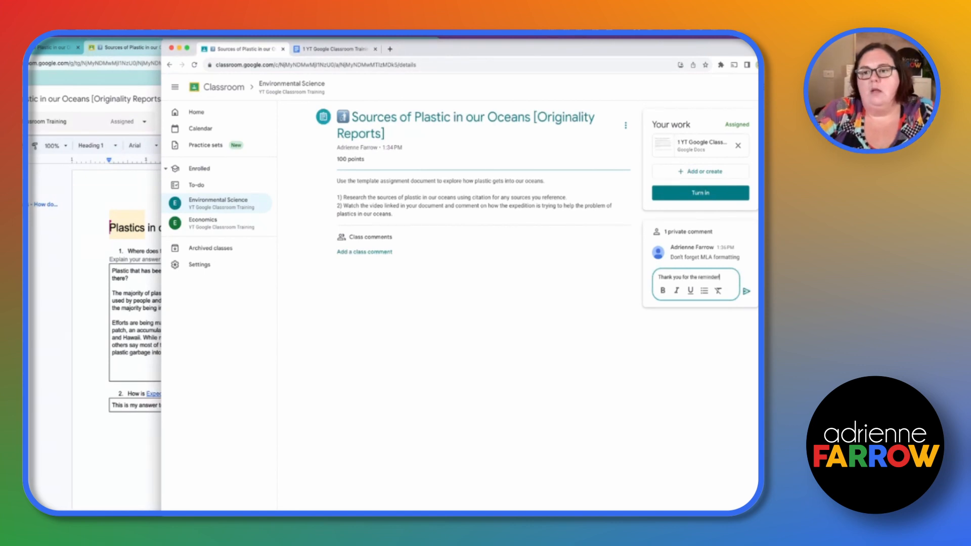
pyautogui.click(747, 292)
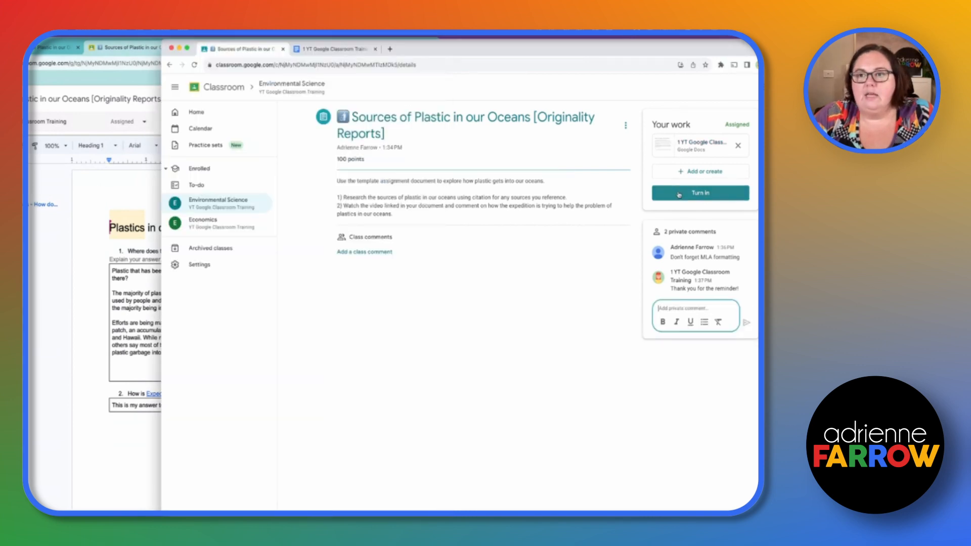
# Dismiss the turn-in confirmation, open the attached Plastics in our Oceans document, and highlight the student-name part of its title
pyautogui.click(678, 194)
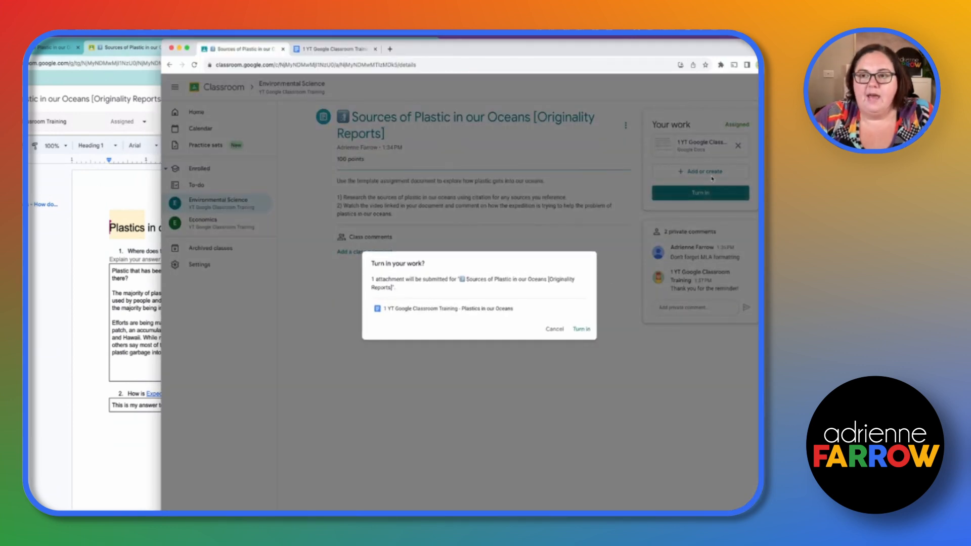
pyautogui.click(594, 328)
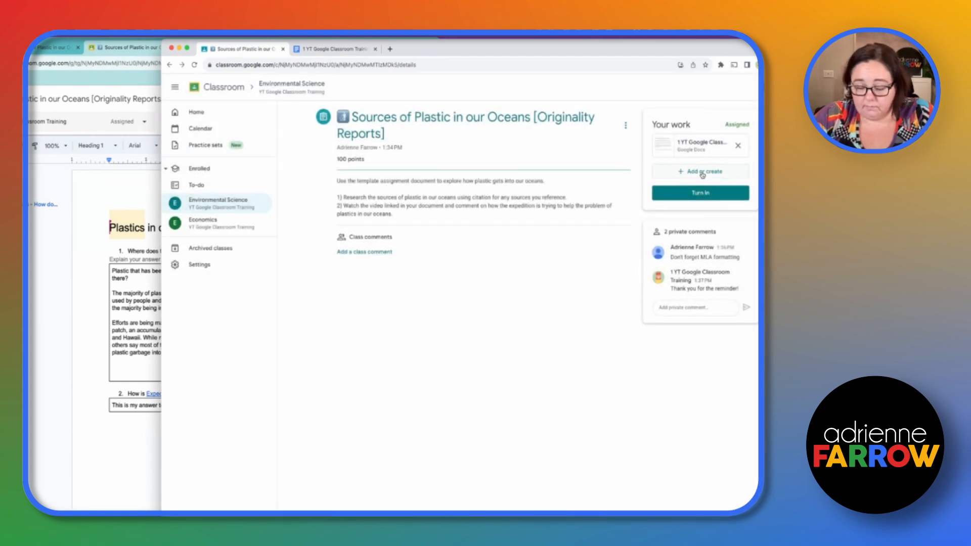
pyautogui.click(694, 145)
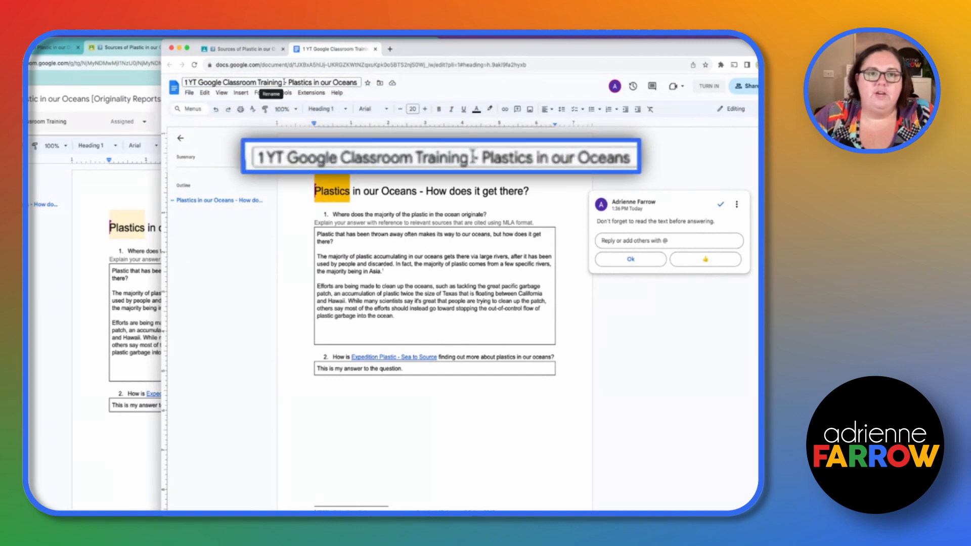
pyautogui.moveTo(282, 82); pyautogui.dragTo(174, 89)
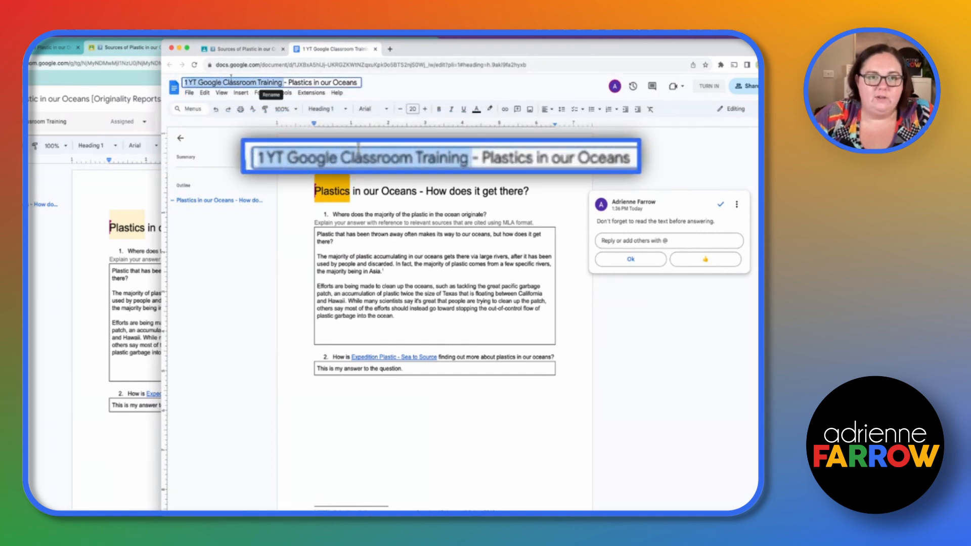
pyautogui.click(257, 82)
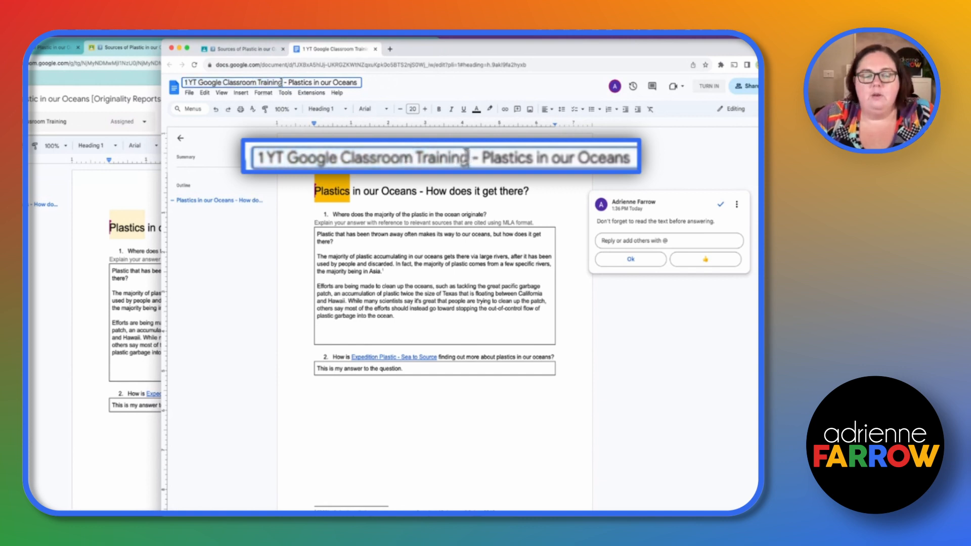
pyautogui.moveTo(281, 82); pyautogui.dragTo(180, 86)
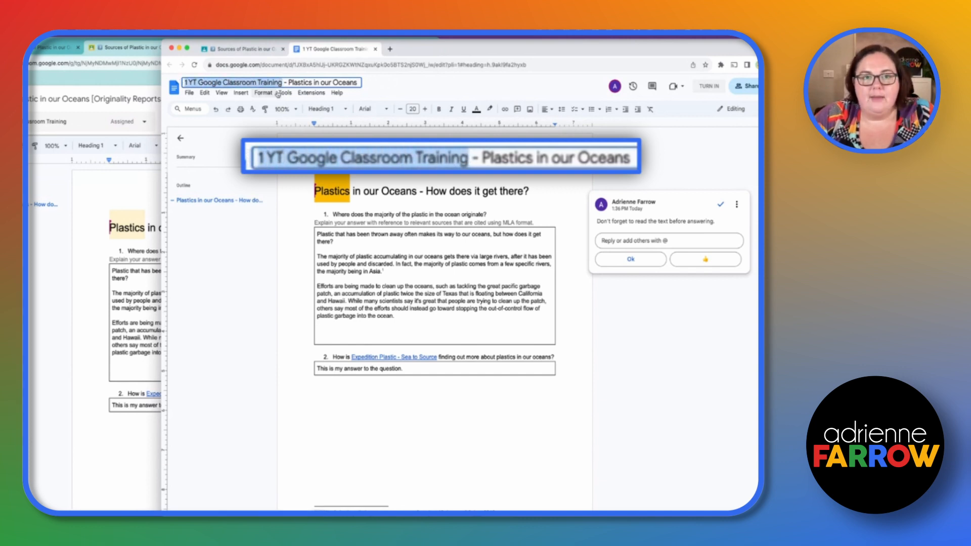
# Return to the assignment page and turn in the student's work with its attached document
pyautogui.click(260, 51)
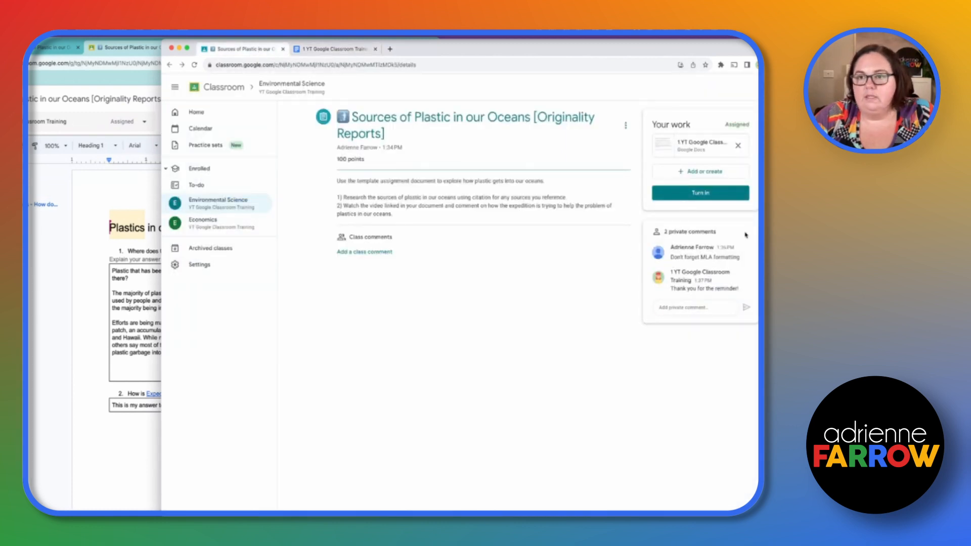
pyautogui.click(720, 194)
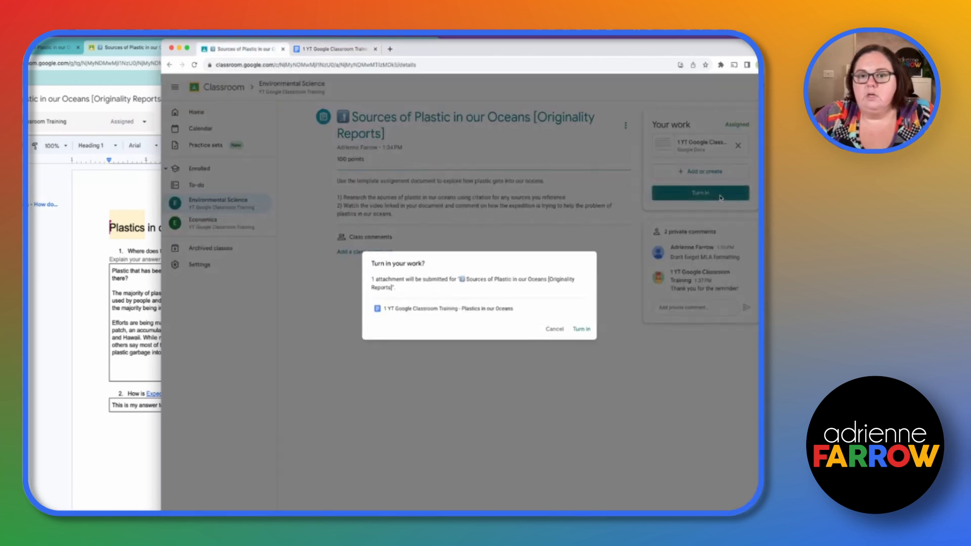
pyautogui.click(583, 331)
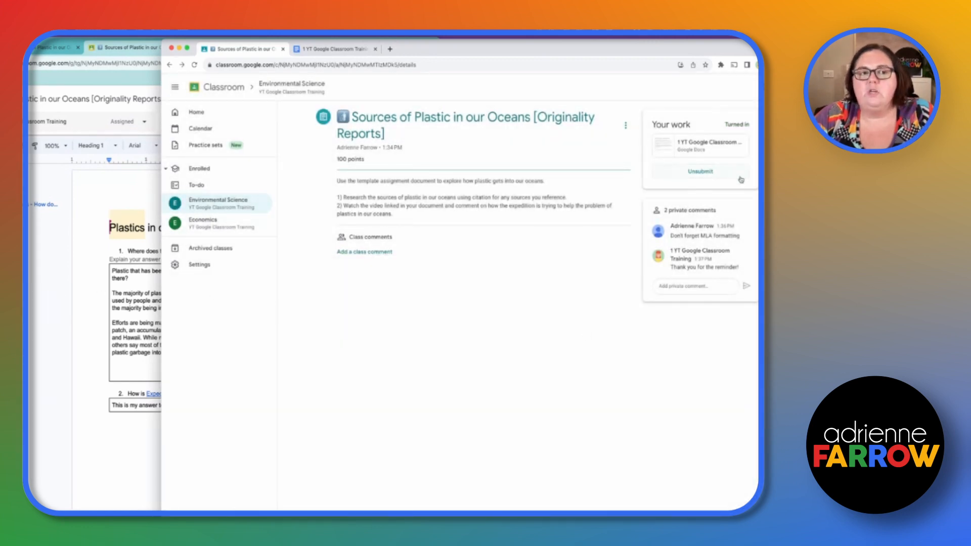
# Reload the student's document to check its editing access after submission, and close the Meet and Docs tip
pyautogui.click(371, 46)
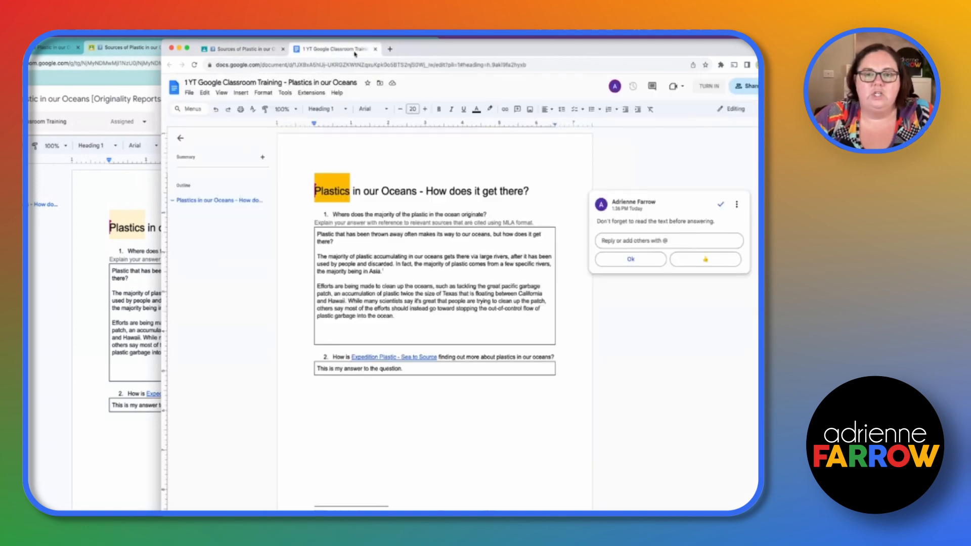
pyautogui.click(194, 65)
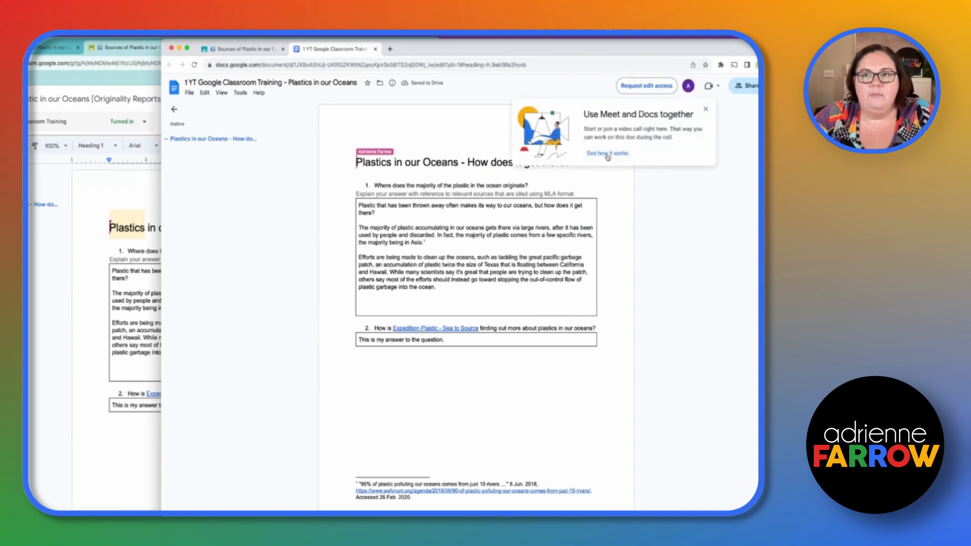
pyautogui.click(706, 111)
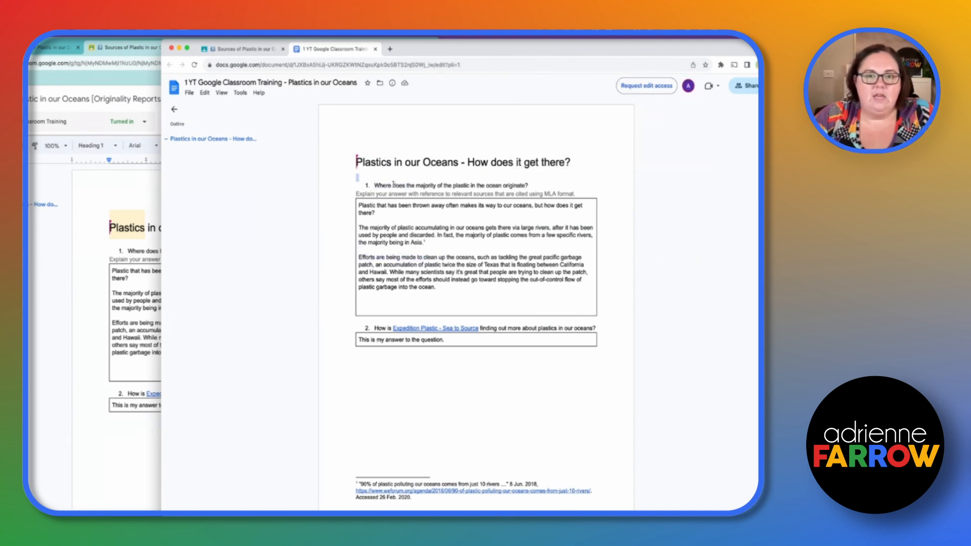
# Unsubmit the student's Sources of Plastic in our Oceans assignment and reload the document to check its editing access
pyautogui.click(238, 49)
pyautogui.click(701, 177)
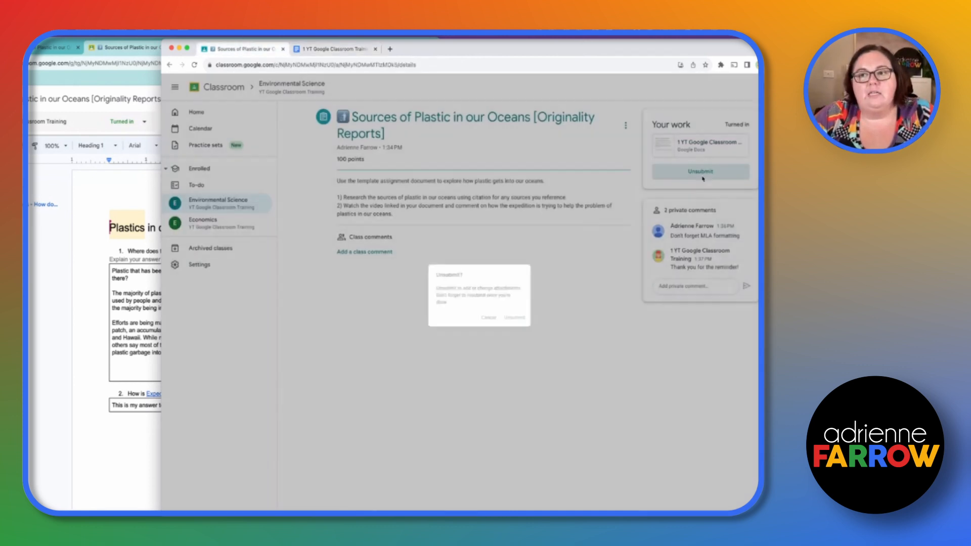
pyautogui.click(521, 322)
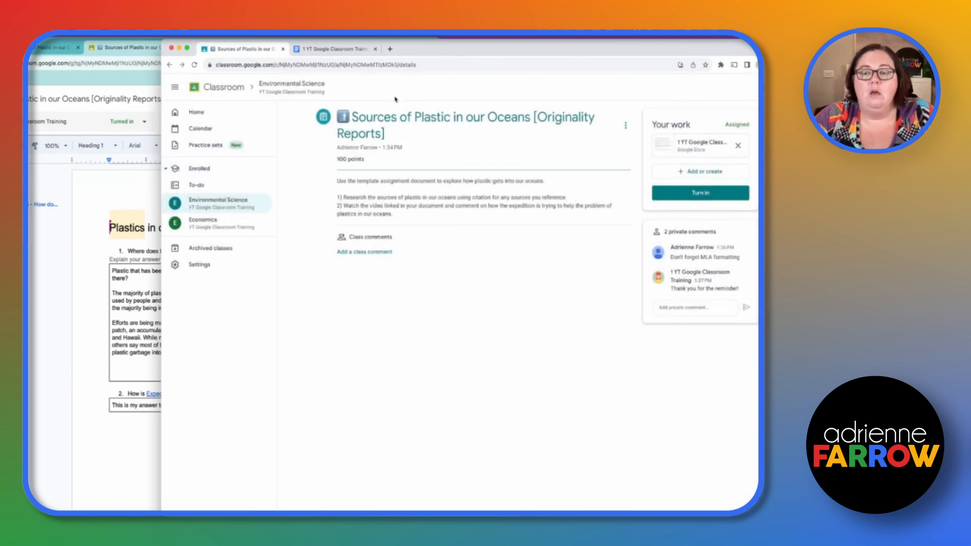
pyautogui.click(351, 50)
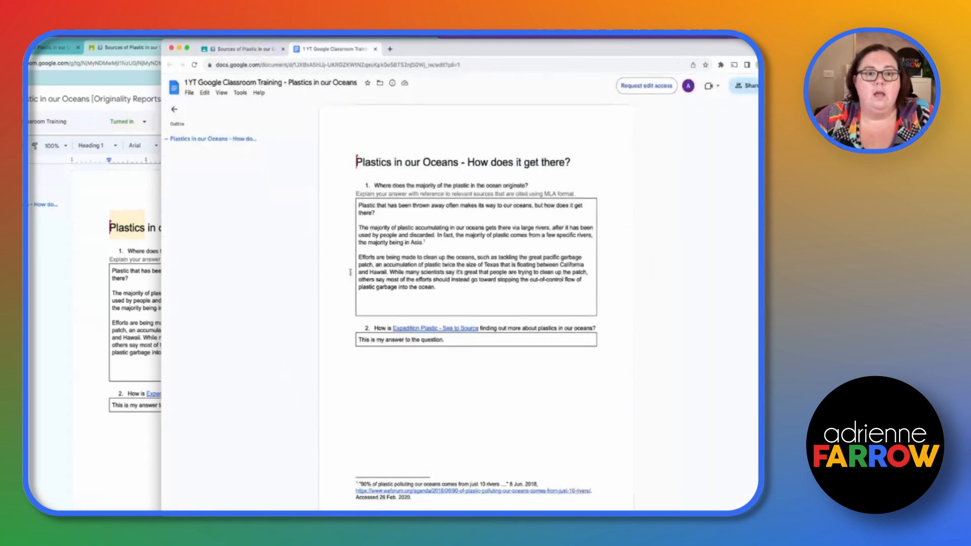
pyautogui.click(195, 65)
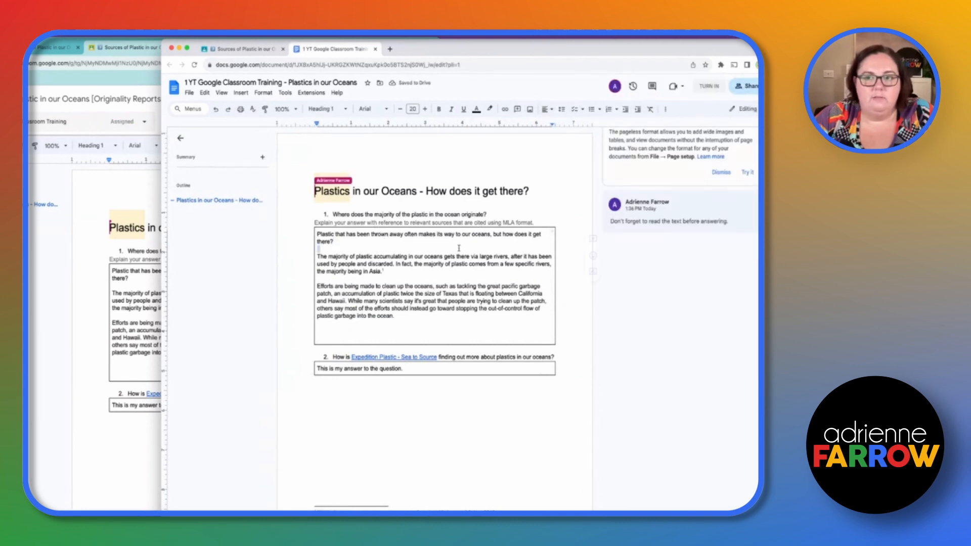
# Turn in the student's Sources of Plastic in our Oceans assignment again
pyautogui.click(243, 49)
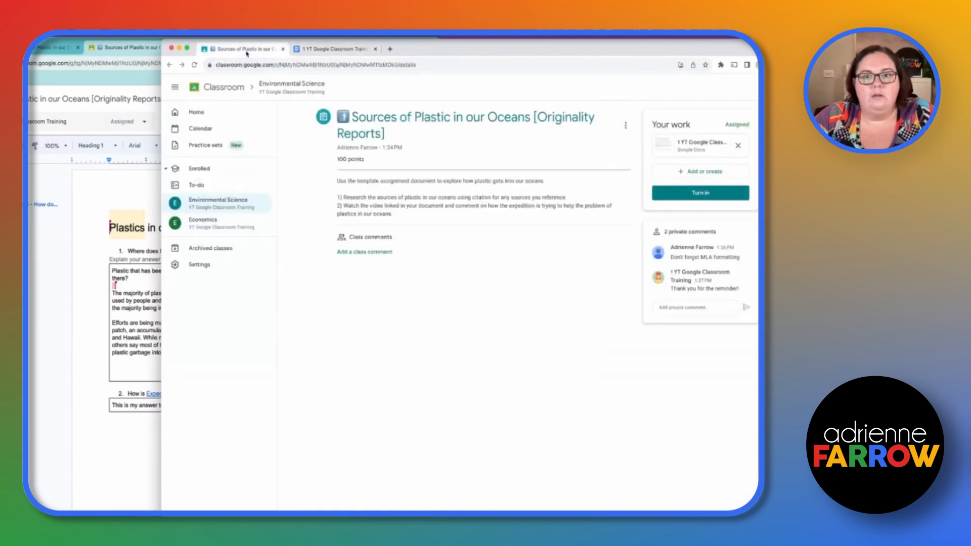
pyautogui.click(720, 195)
pyautogui.click(590, 330)
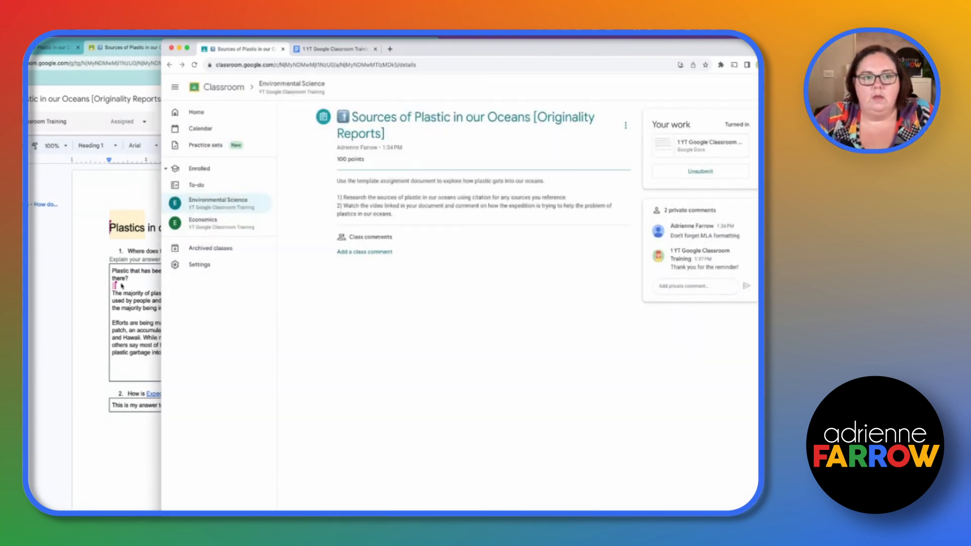
# Switch to the teacher's window and refresh the student work page for Sources of Plastic in our Oceans
pyautogui.click(75, 262)
pyautogui.moveTo(329, 43); pyautogui.dragTo(400, 42)
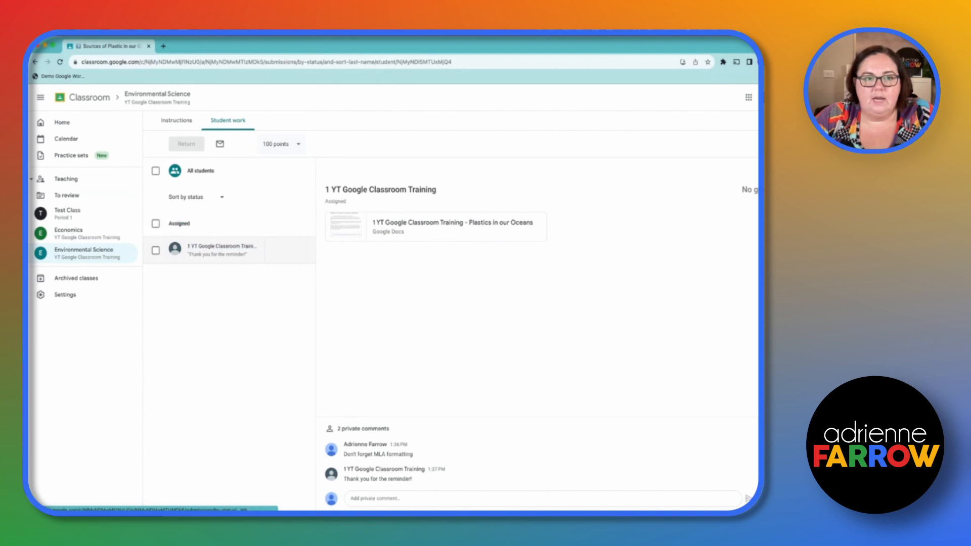
pyautogui.click(59, 62)
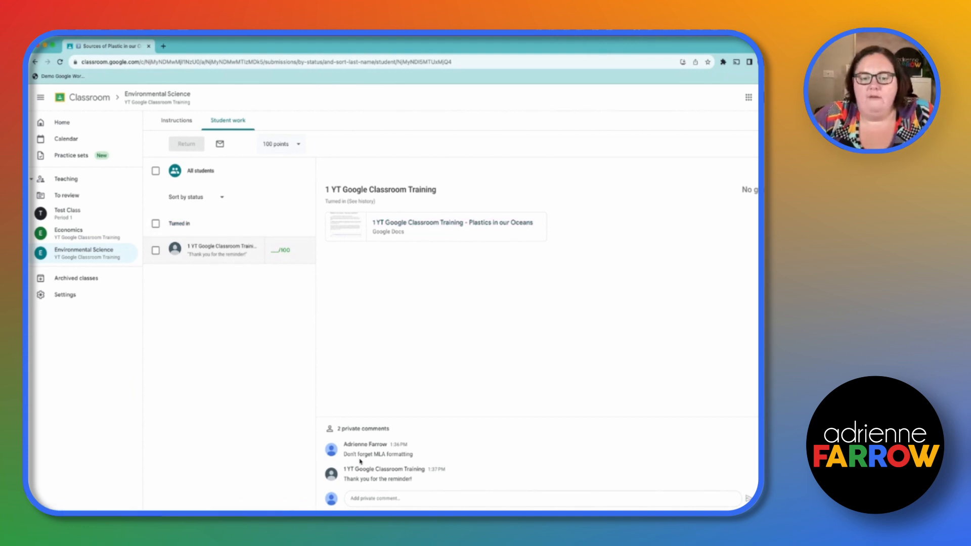
# Open the student's submitted Plastics in our Oceans document for grading and enter a grade of 98 out of 100
pyautogui.click(402, 222)
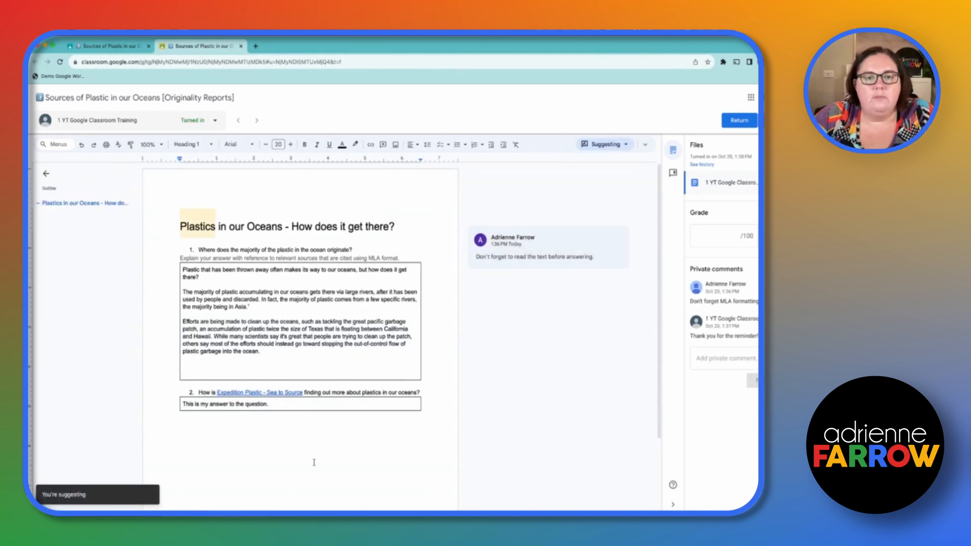
pyautogui.click(723, 234)
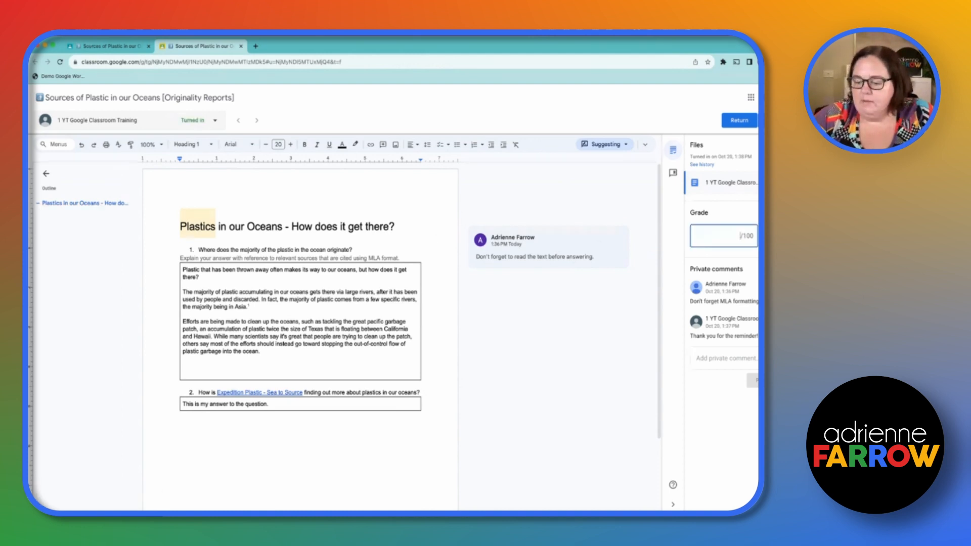
pyautogui.write('98')
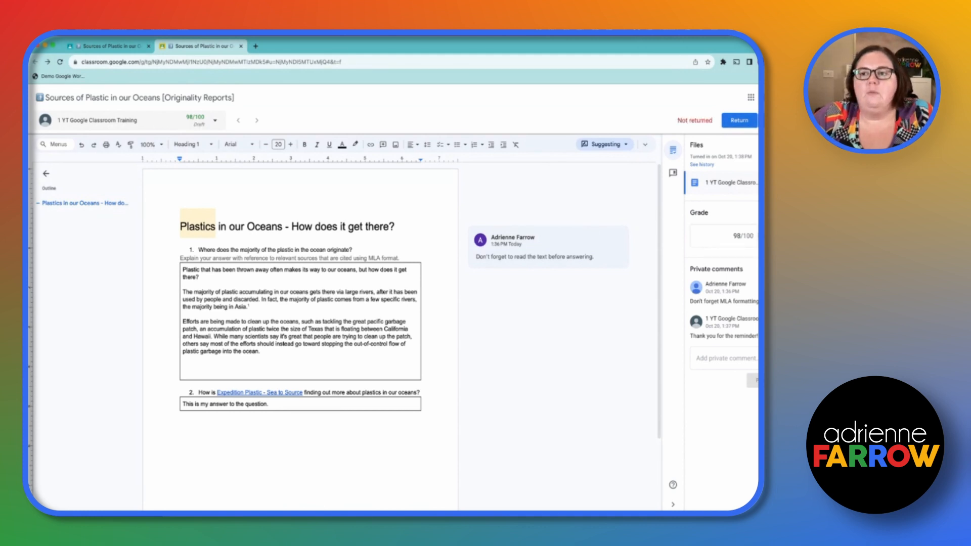
# Return the graded Sources of Plastic in our Oceans work to the student and refresh the assignment's student work page
pyautogui.click(762, 120)
pyautogui.click(694, 97)
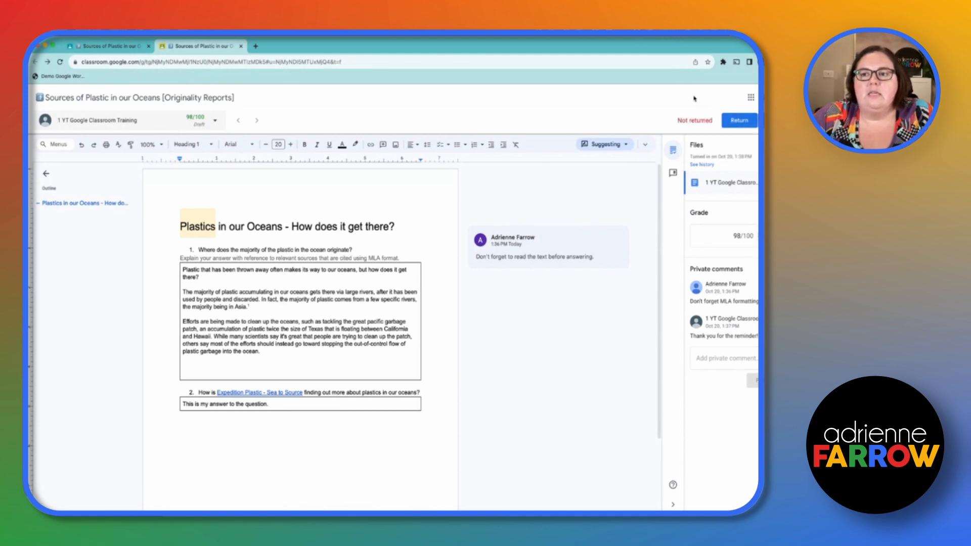
pyautogui.click(737, 120)
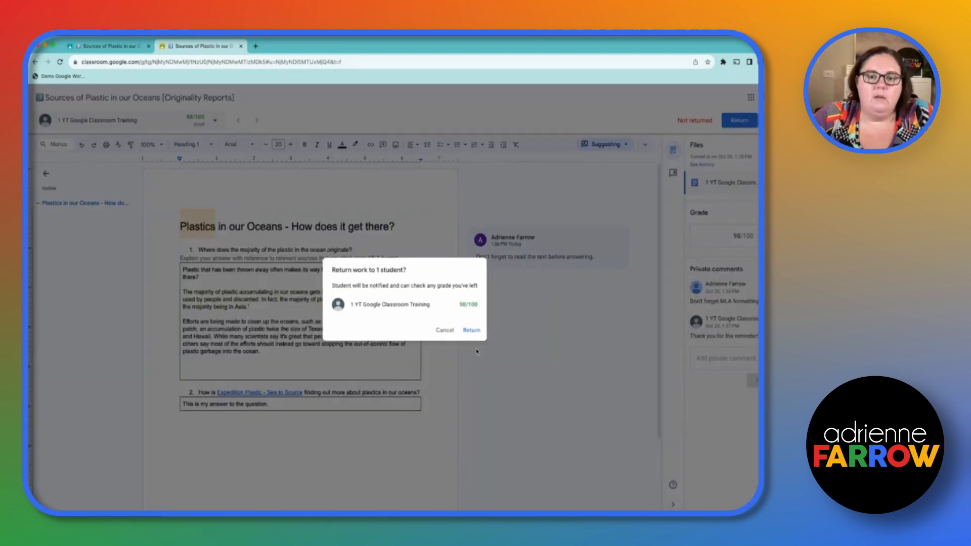
pyautogui.click(475, 330)
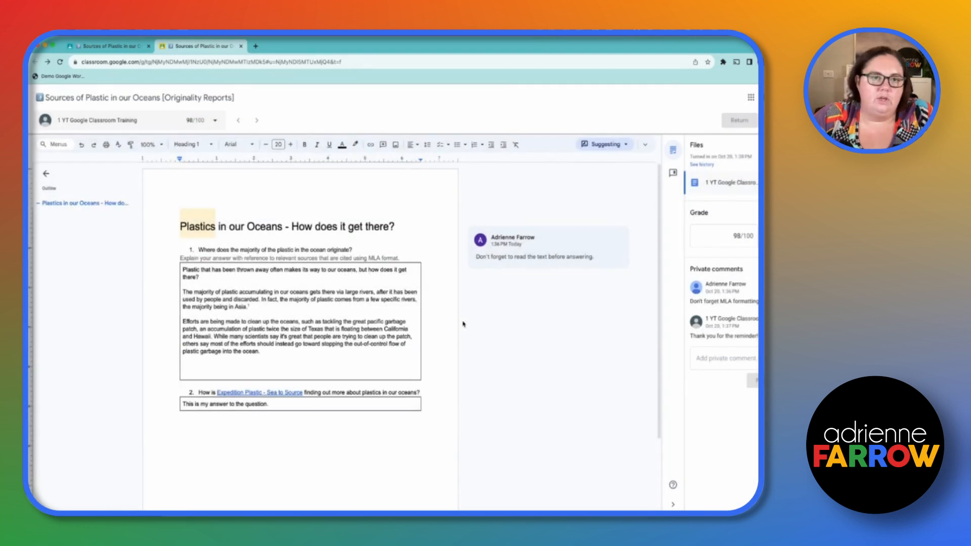
pyautogui.click(100, 47)
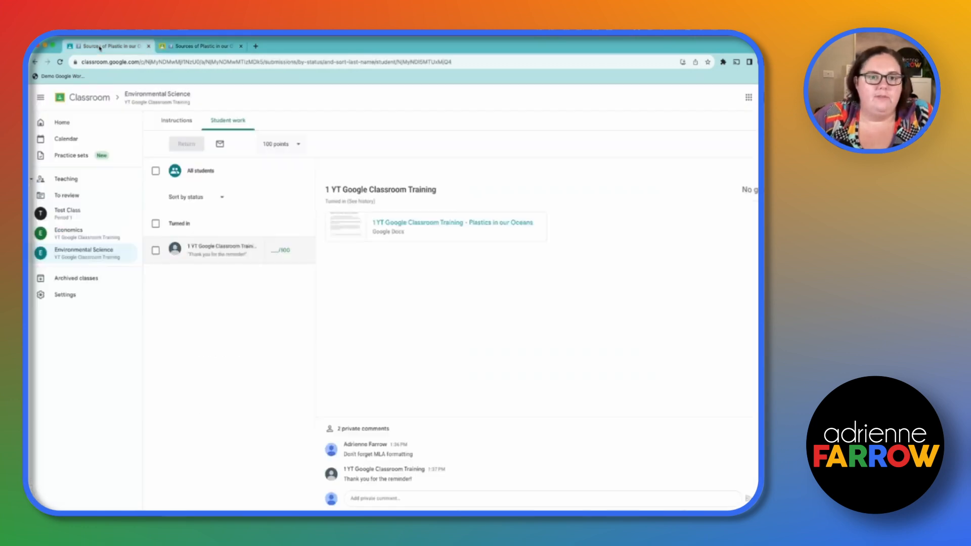
pyautogui.click(60, 62)
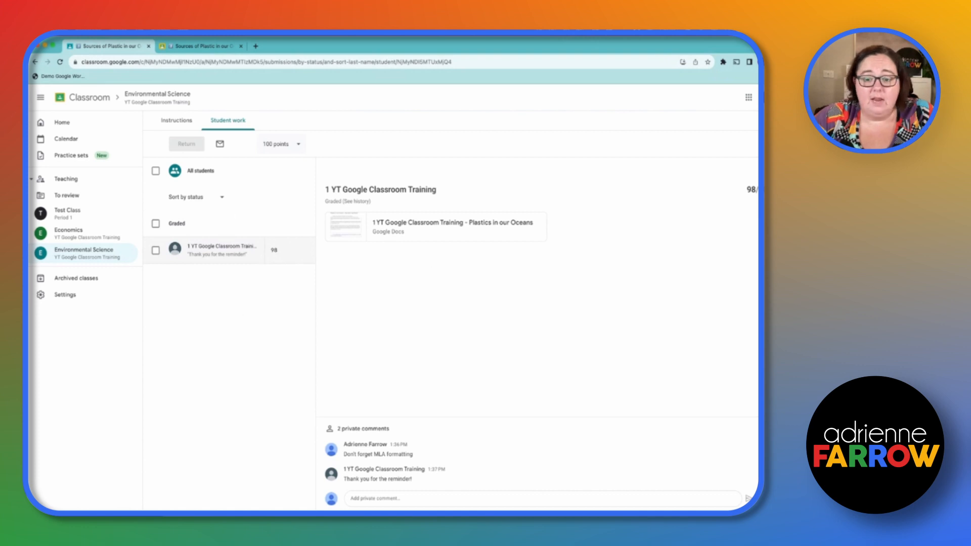
# Switch to the student's window and check the returned grade on Sources of Plastic in our Oceans through the Environmental Science classwork
pyautogui.press('super+grave')
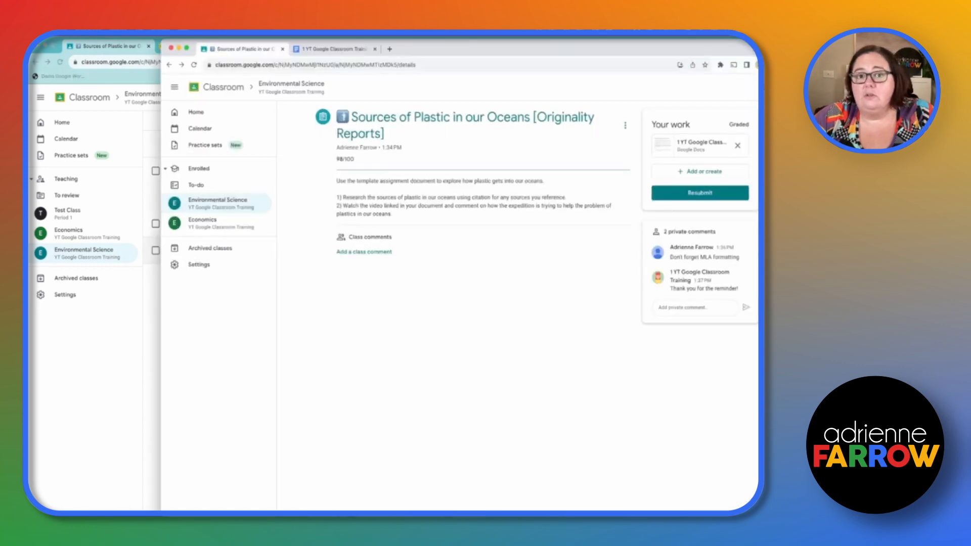
pyautogui.click(210, 117)
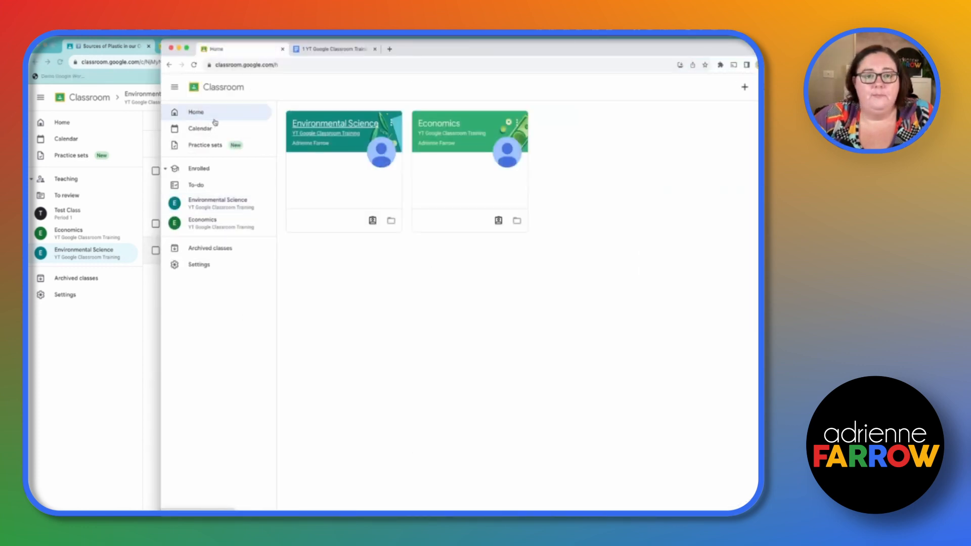
pyautogui.click(322, 130)
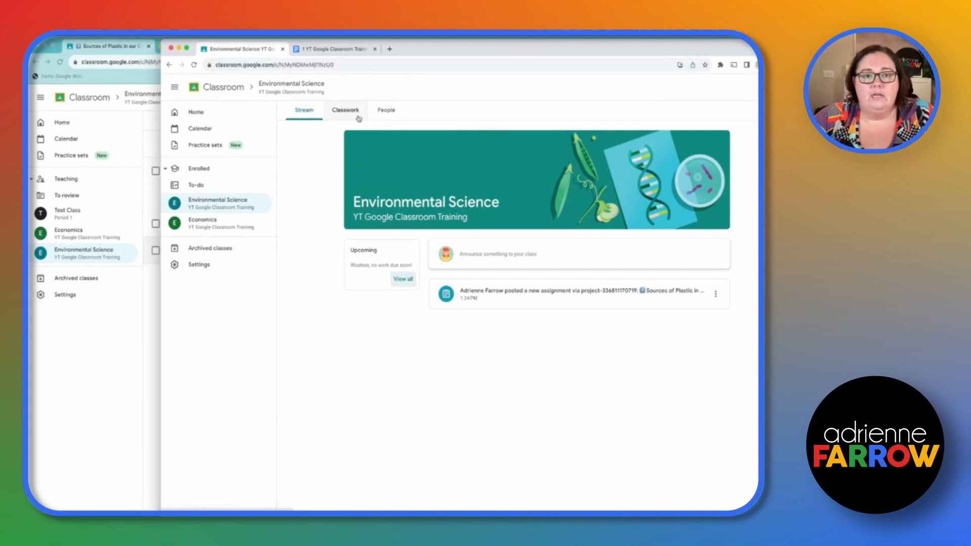
pyautogui.click(358, 118)
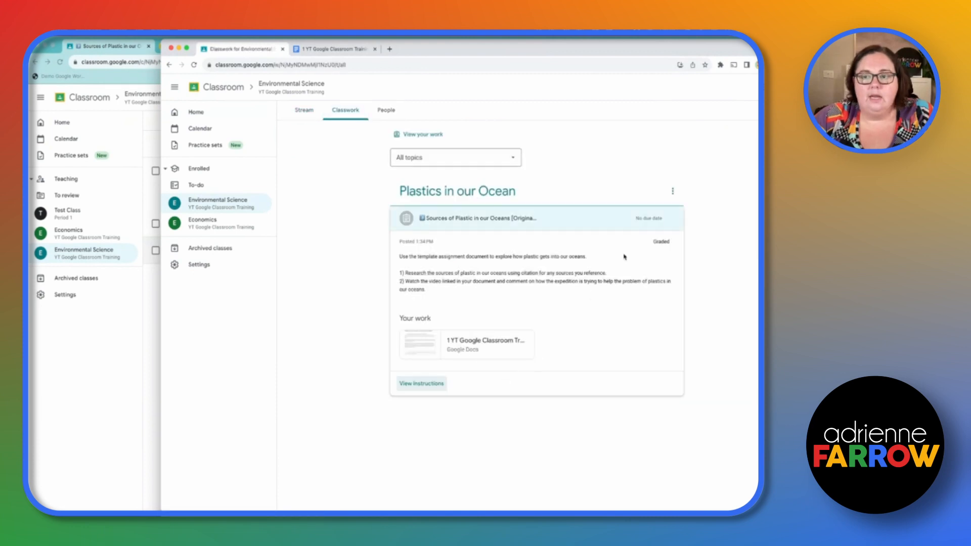
pyautogui.click(421, 383)
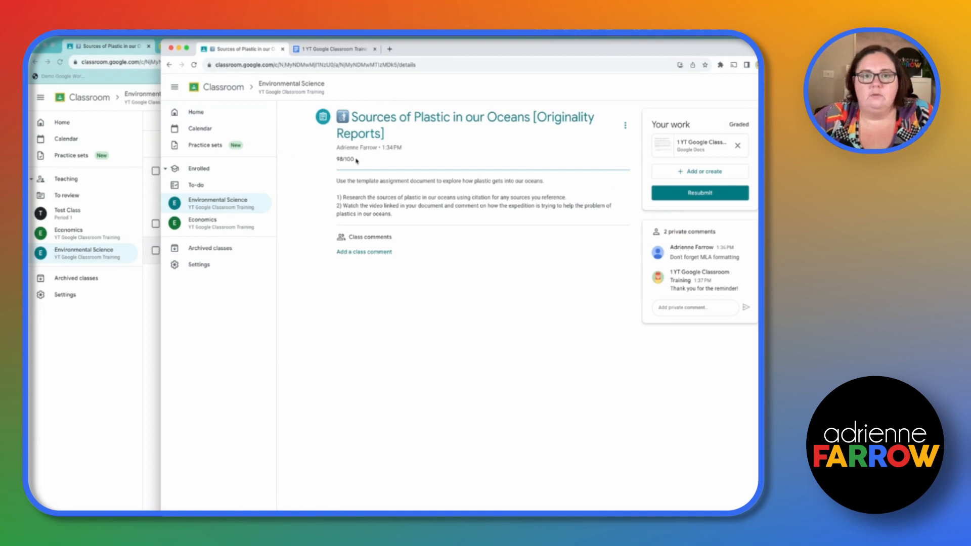
pyautogui.moveTo(357, 161); pyautogui.dragTo(312, 162)
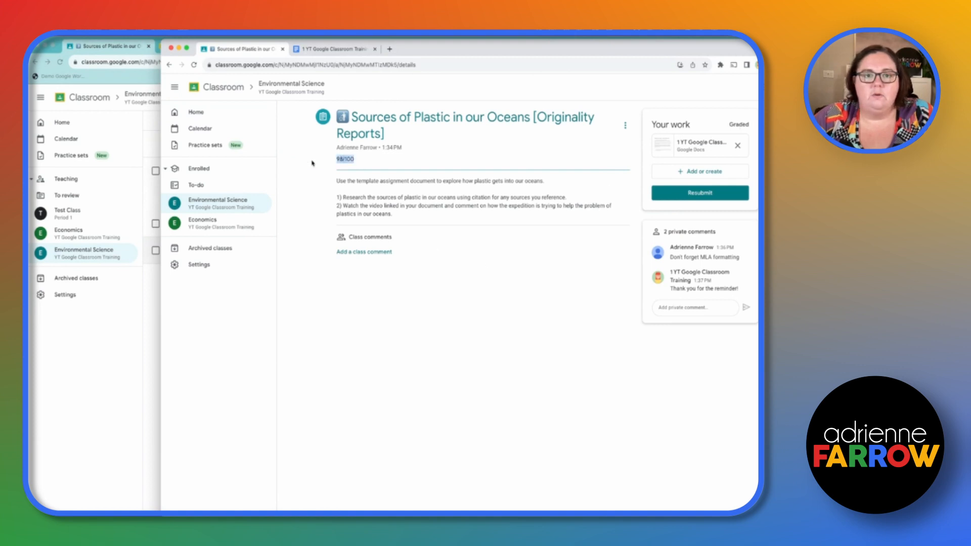
pyautogui.click(421, 327)
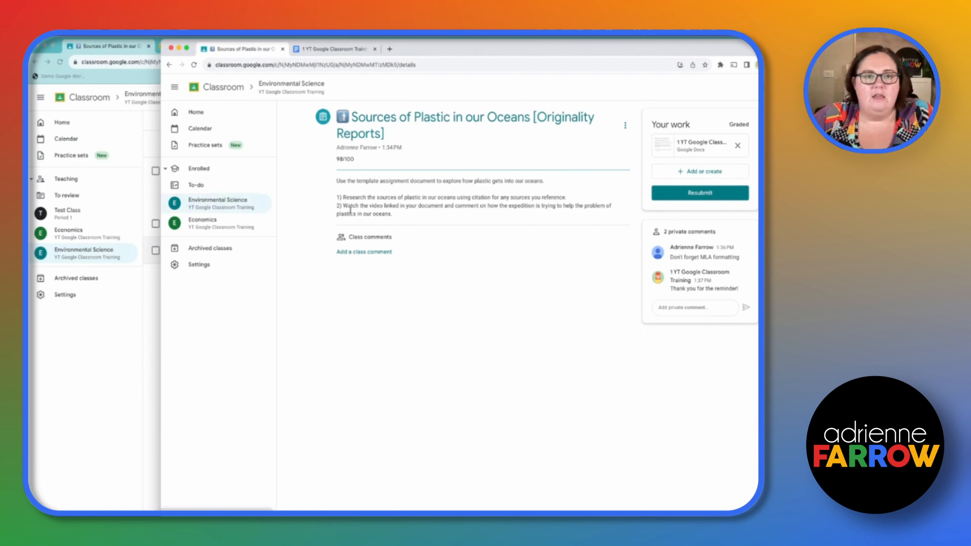
# View the people in Environmental Science as the student and open the student's own work overview from the classwork
pyautogui.click(244, 203)
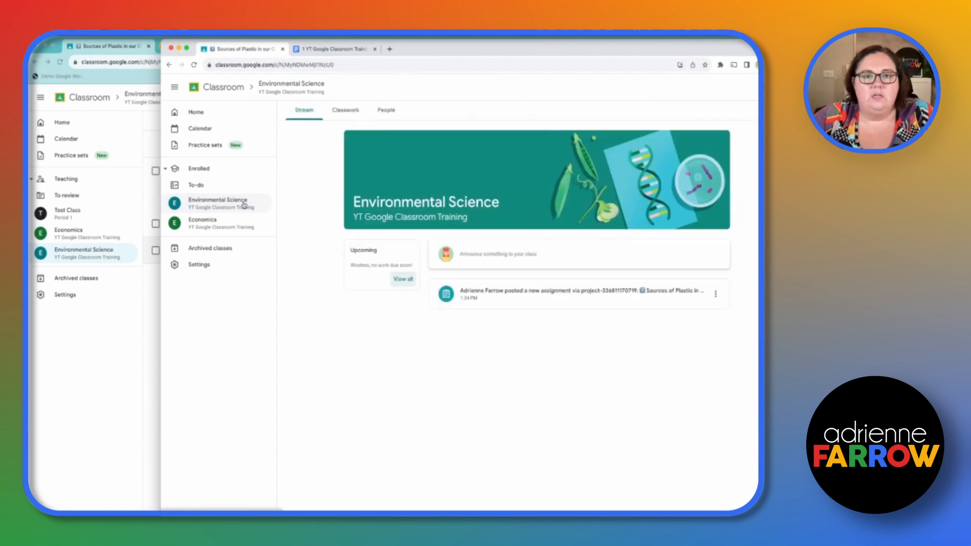
pyautogui.click(386, 110)
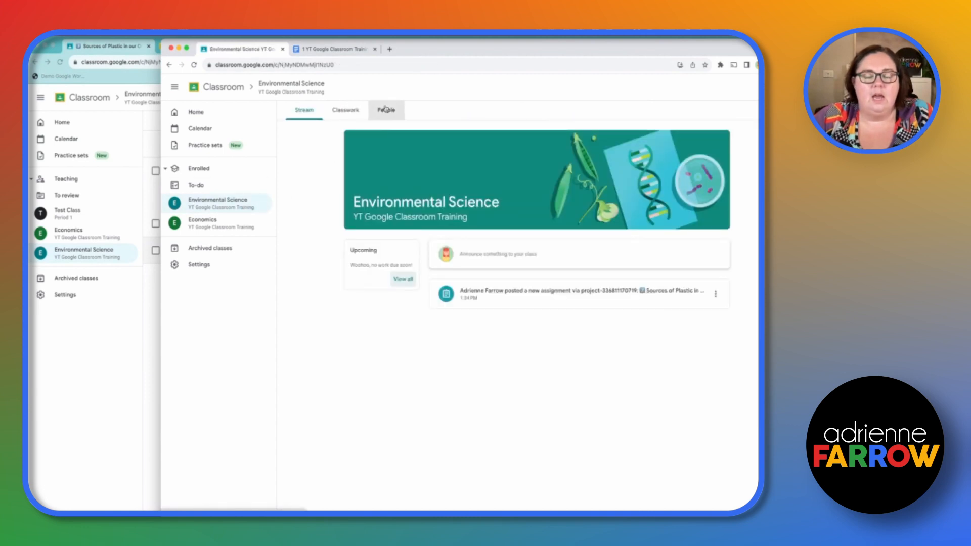
pyautogui.click(343, 112)
pyautogui.click(436, 134)
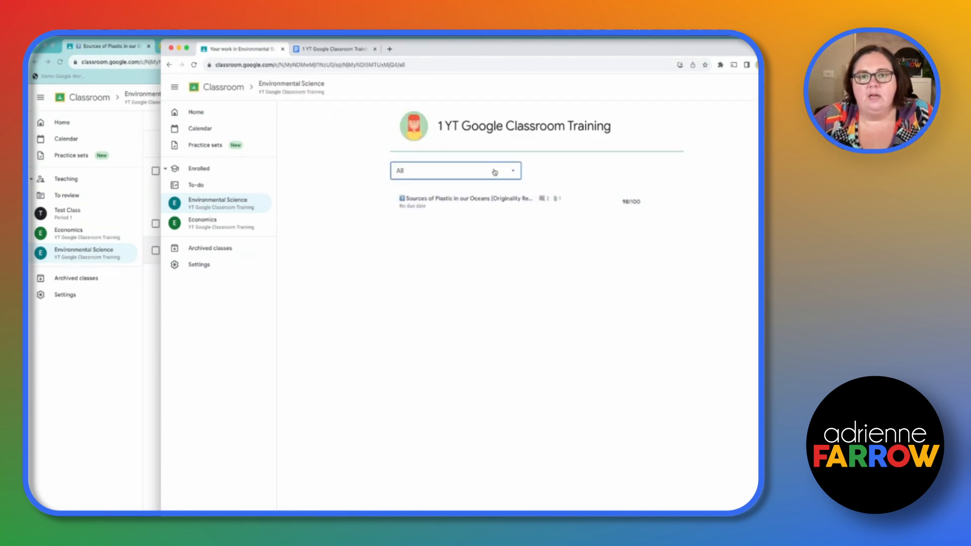
# Filter the student's work overview by Assigned, Returned and Missing, and set the filter back to All
pyautogui.click(495, 172)
pyautogui.click(493, 204)
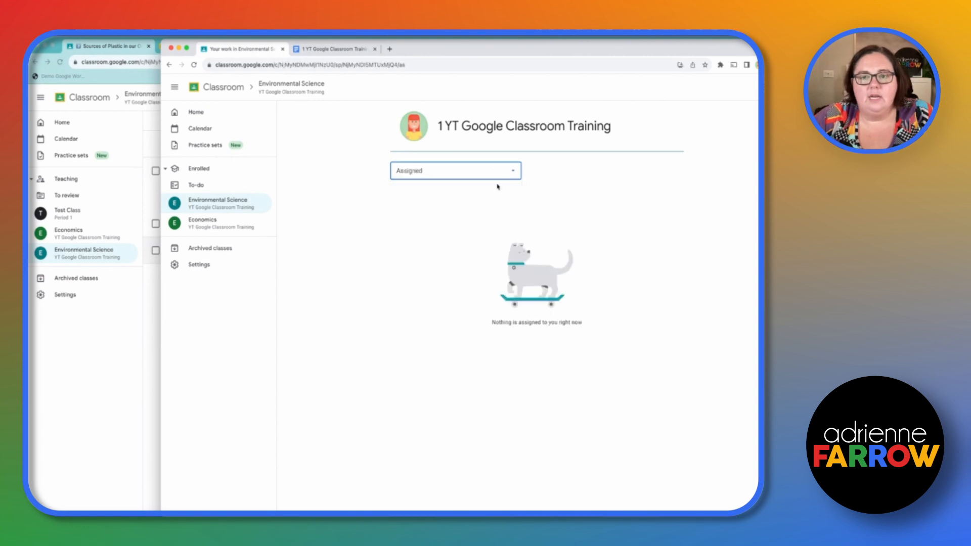
pyautogui.click(499, 170)
pyautogui.click(470, 222)
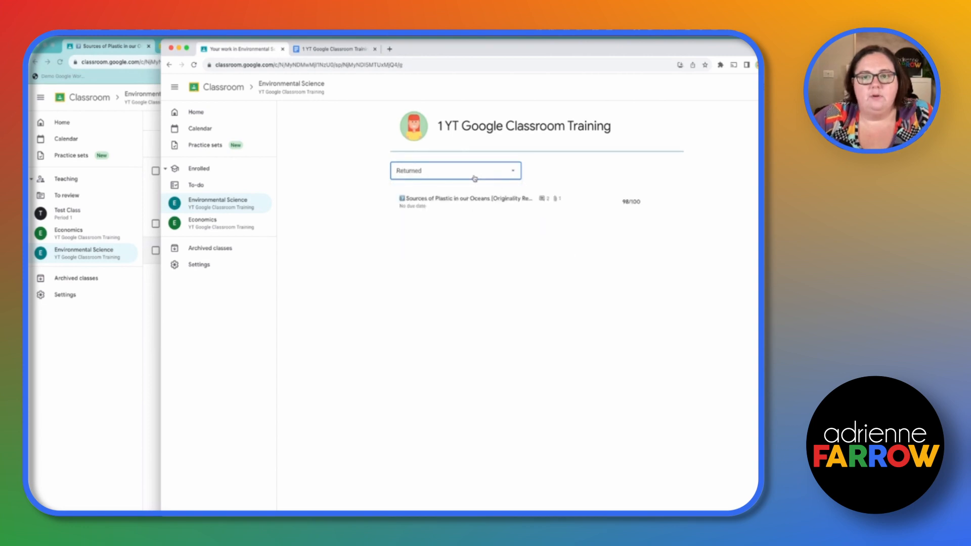
pyautogui.click(503, 174)
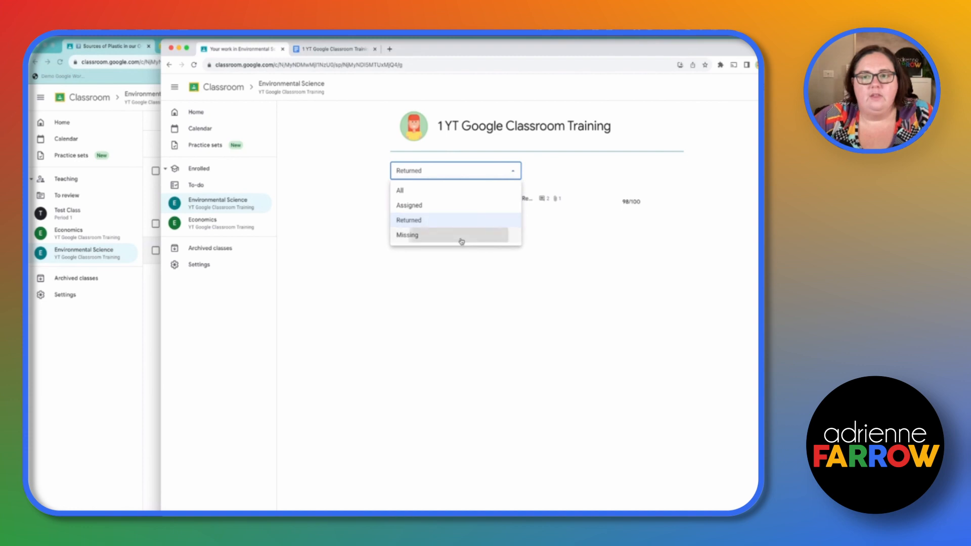
pyautogui.click(462, 237)
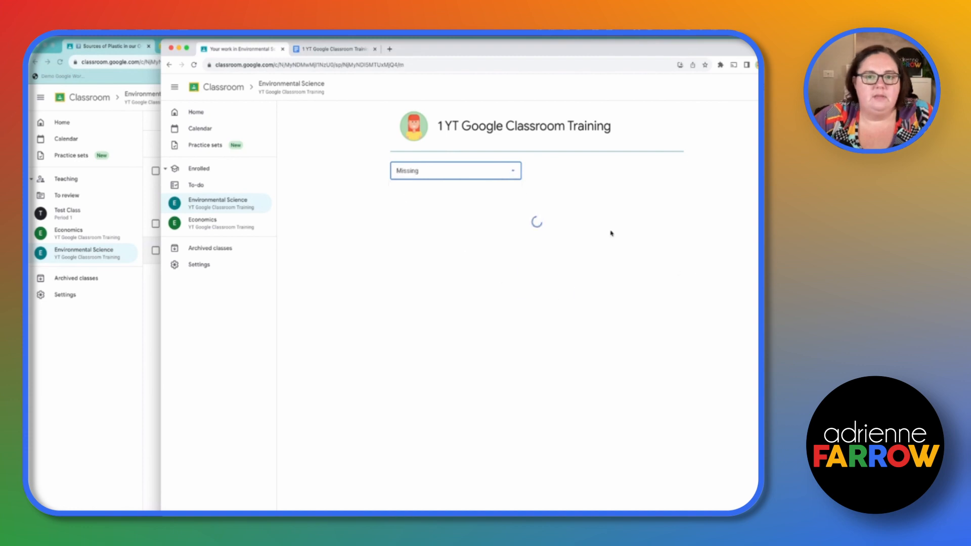
pyautogui.click(496, 172)
pyautogui.click(461, 189)
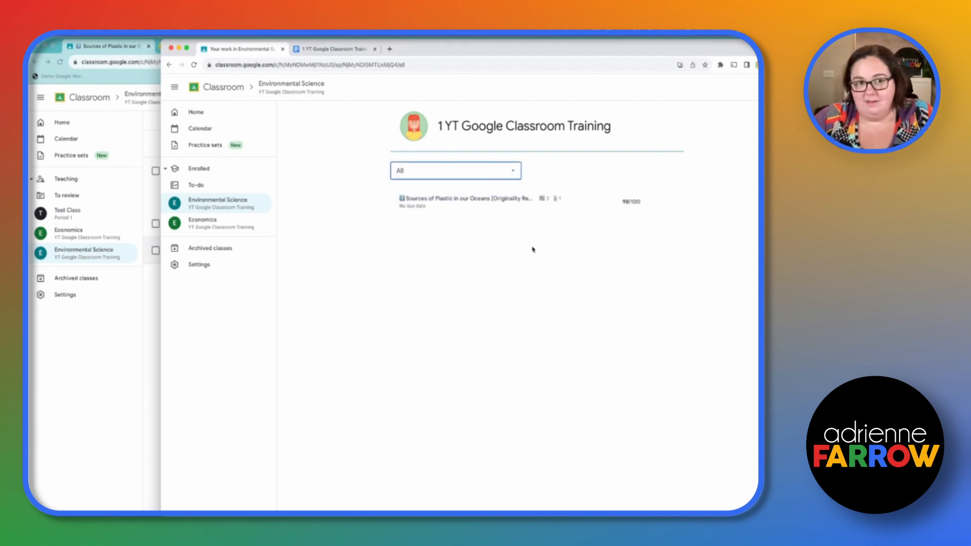